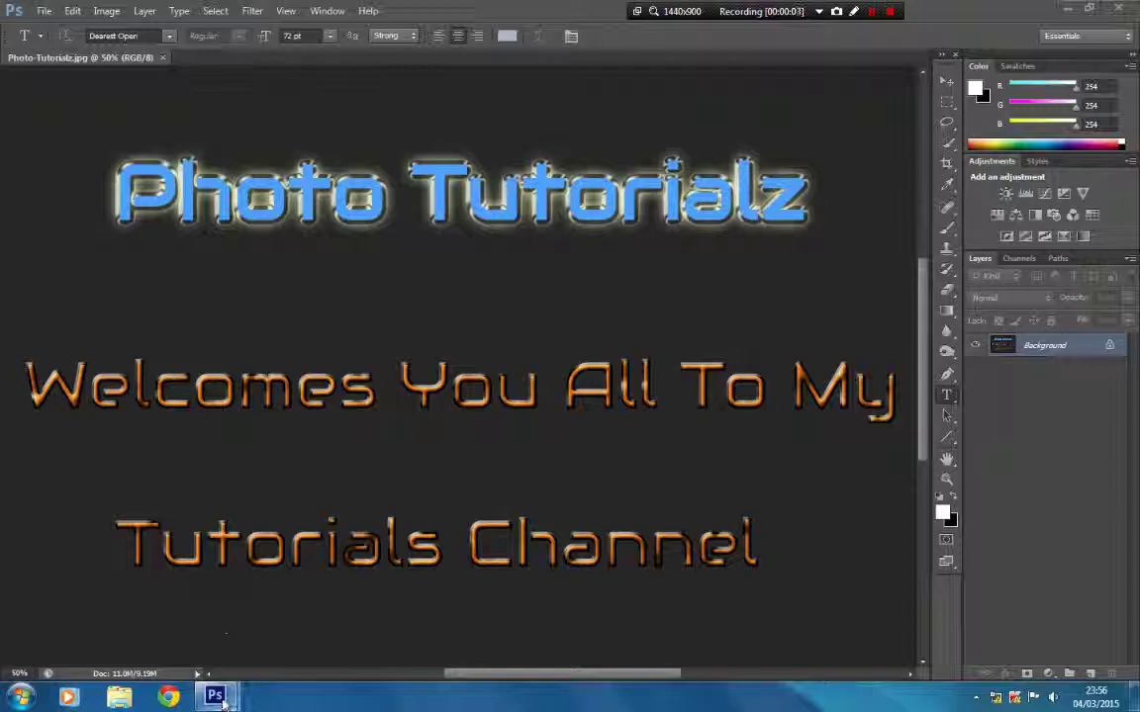
- Show taskbar previews of the Photo-Tutorialz title card and the Nic12E gown photo
mouse_move(227, 699)
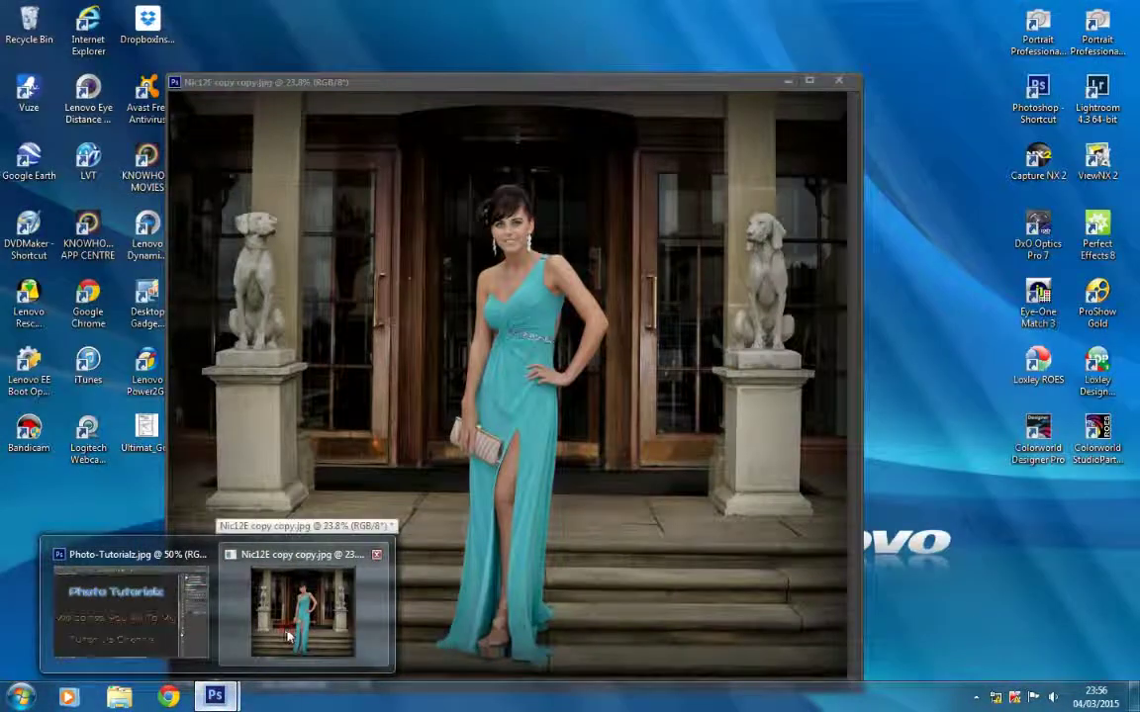
- Bring Nic12E copy copy.jpg to the front as a floating document window
click(287, 638)
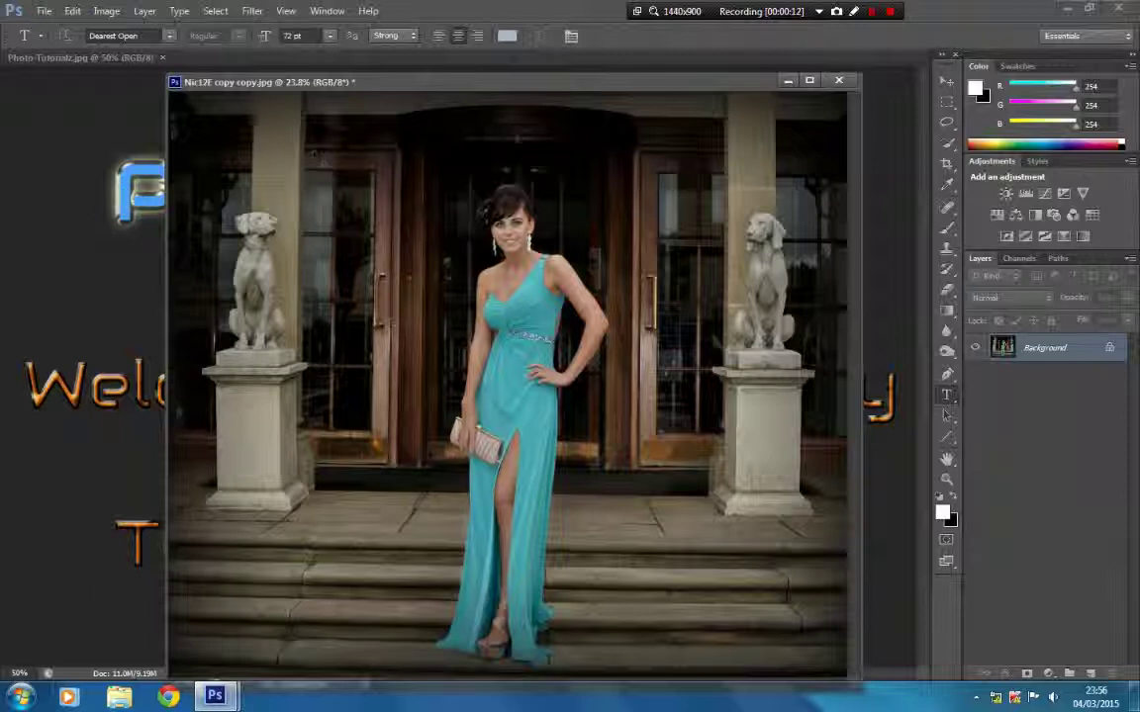
mouse_move(420, 77)
mouse_down()
mouse_move(425, 68)
mouse_move(420, 77)
mouse_up()
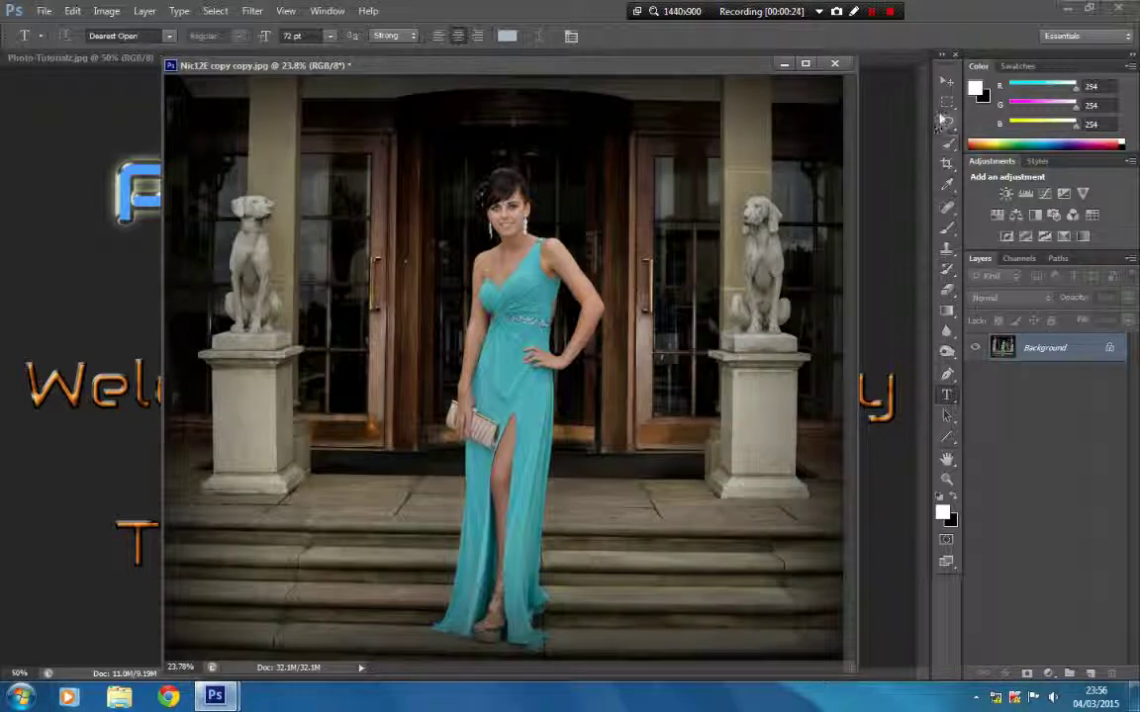
- Choose the Rectangular Marquee Tool with a 25 px feather
click(948, 105)
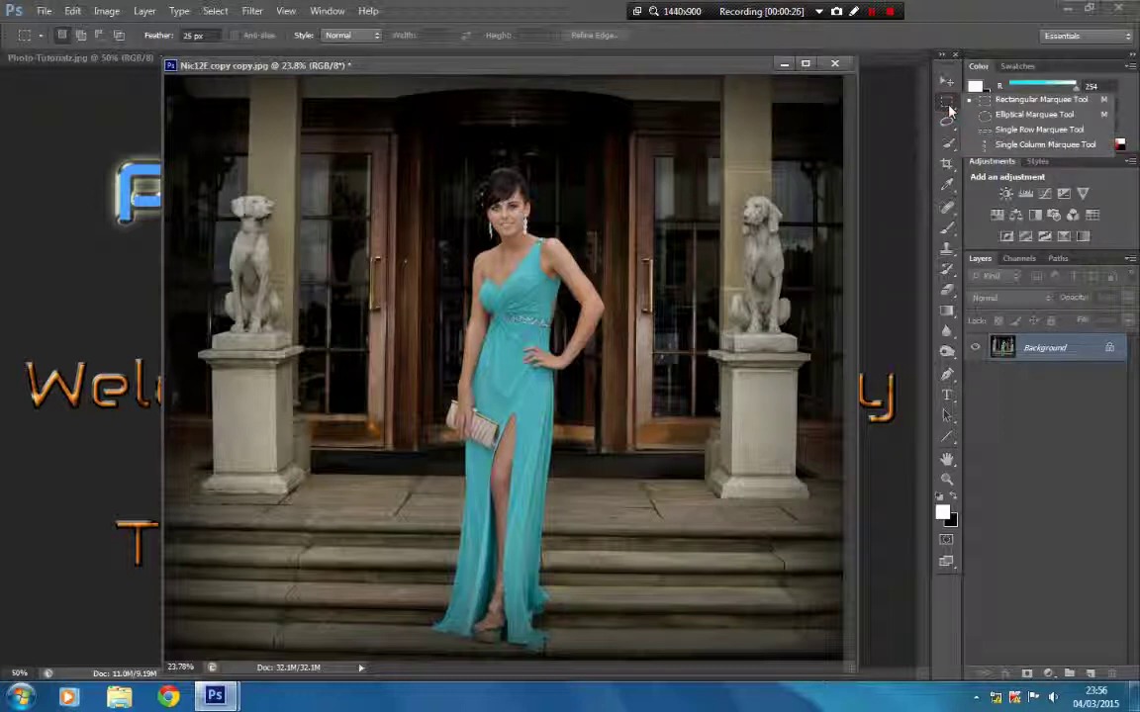
click(1013, 103)
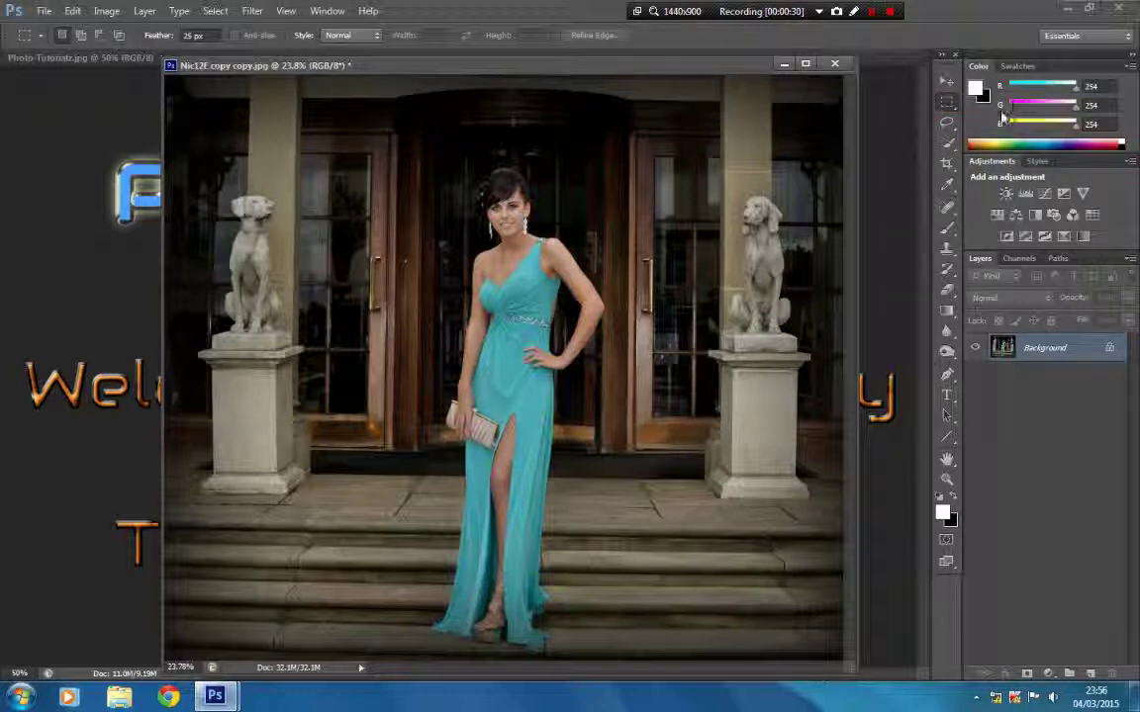
click(188, 36)
click(946, 415)
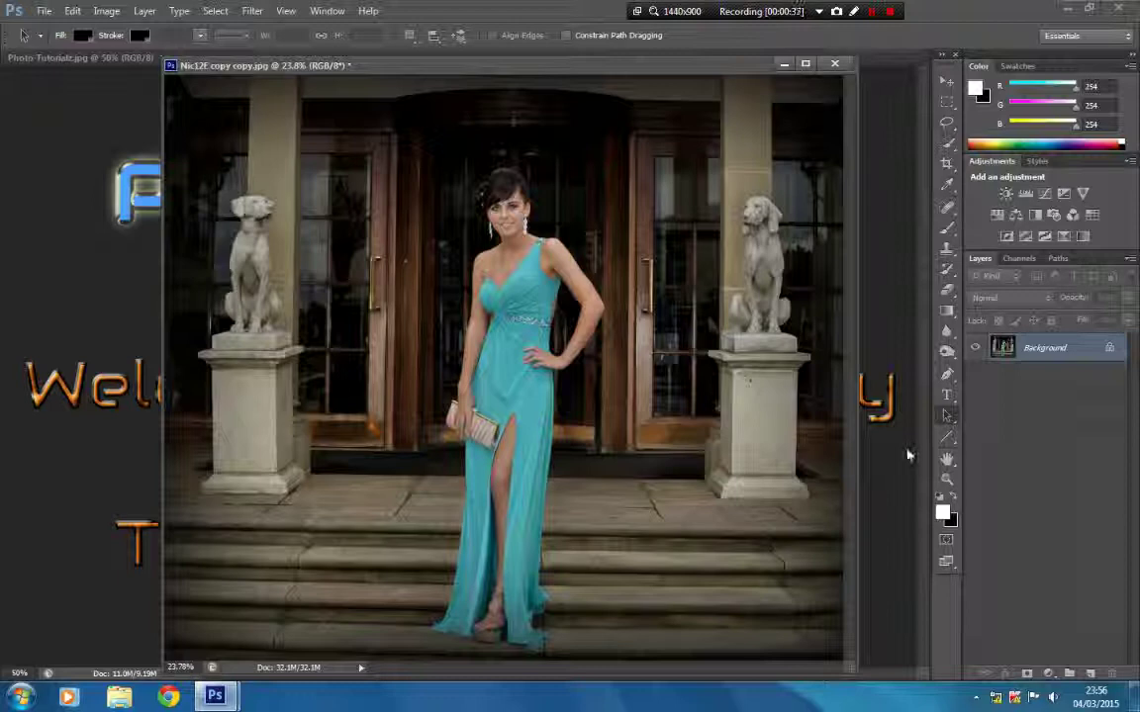
click(947, 103)
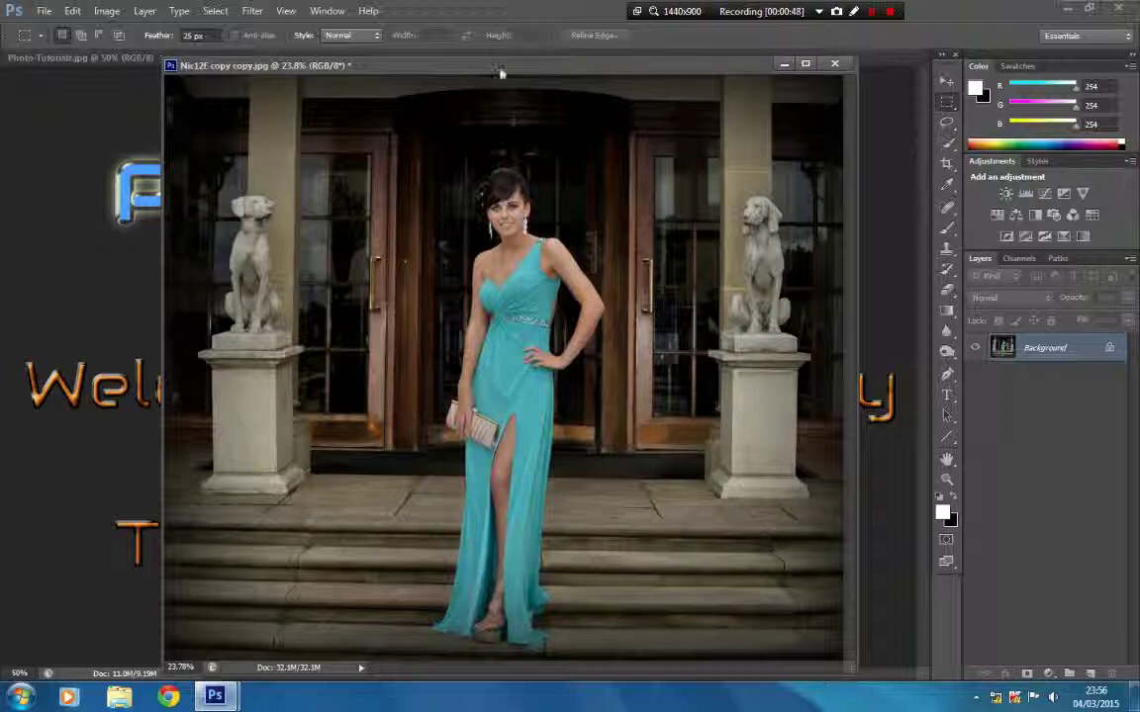
- Select a feathered band across the front steps, redrawn wider to span the photo
drag(501, 68, 499, 19)
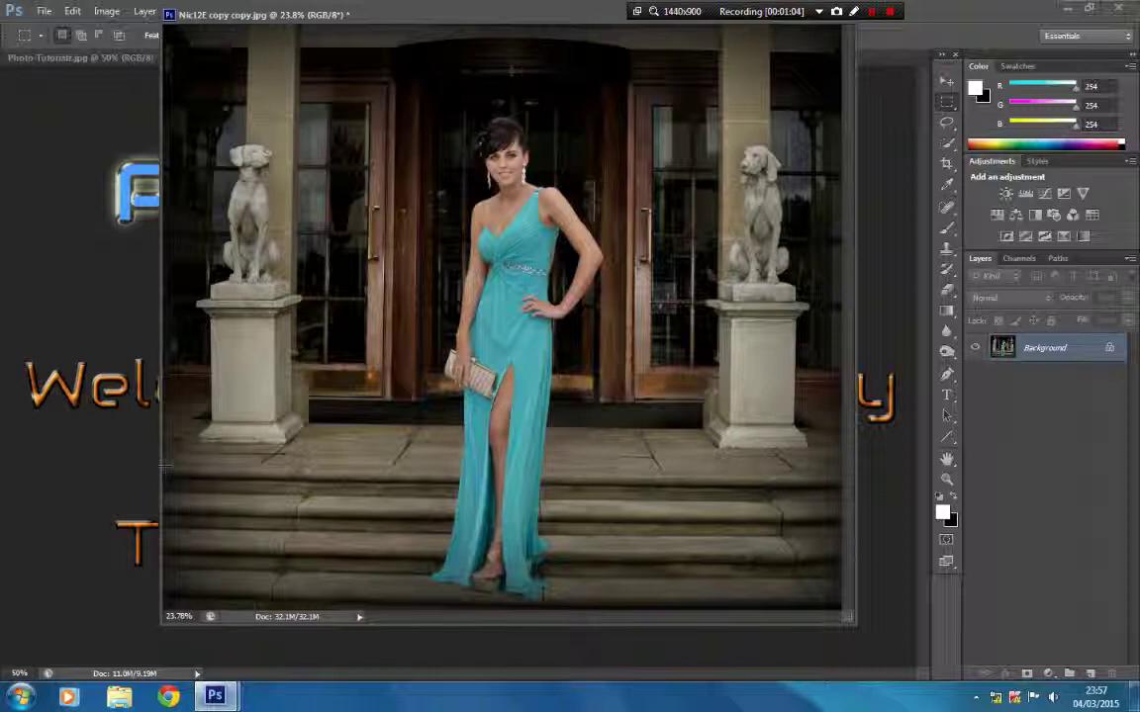
drag(164, 467, 842, 549)
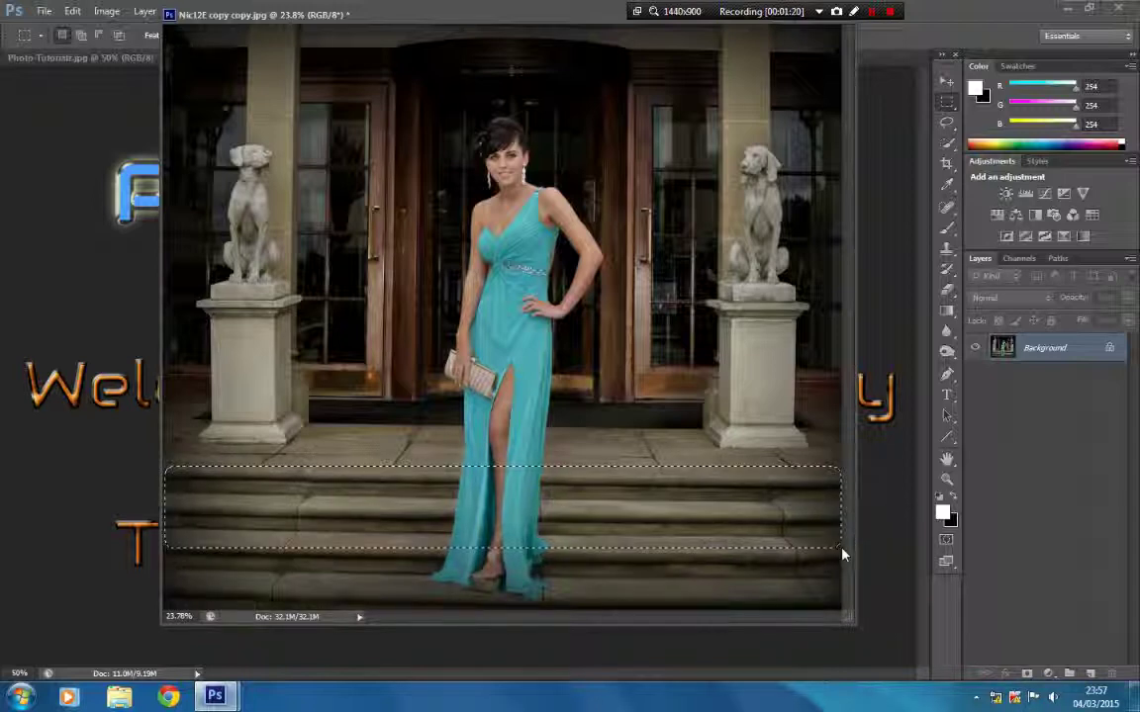
right_click(415, 354)
click(446, 366)
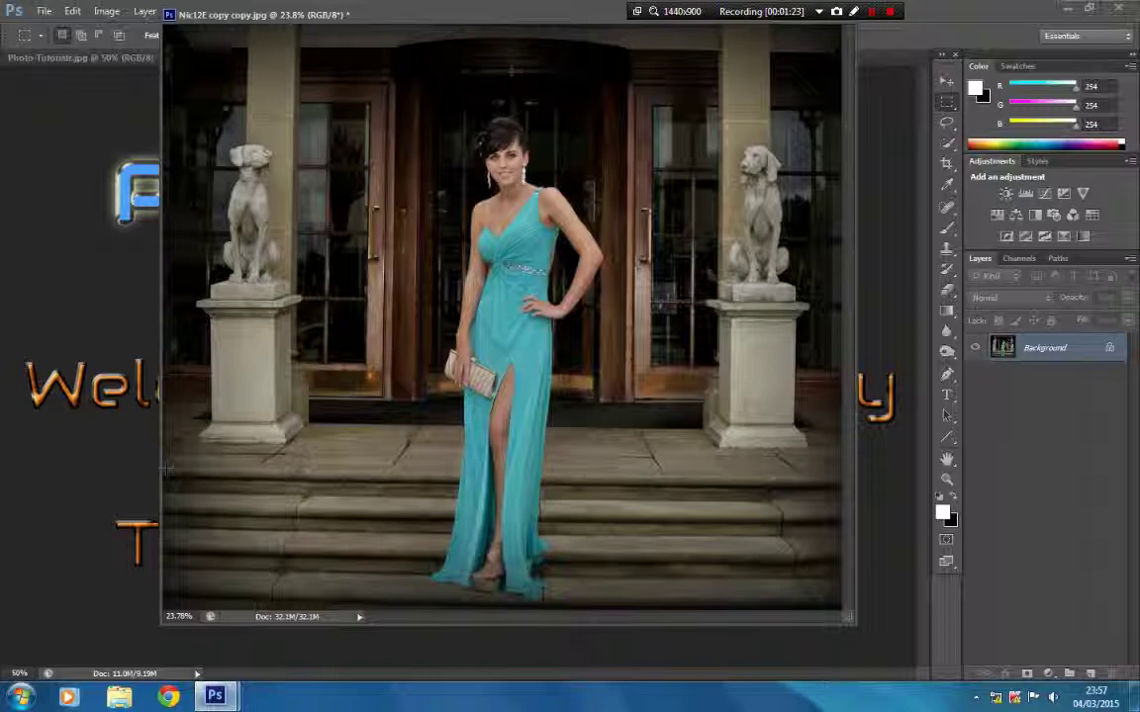
drag(203, 513, 839, 531)
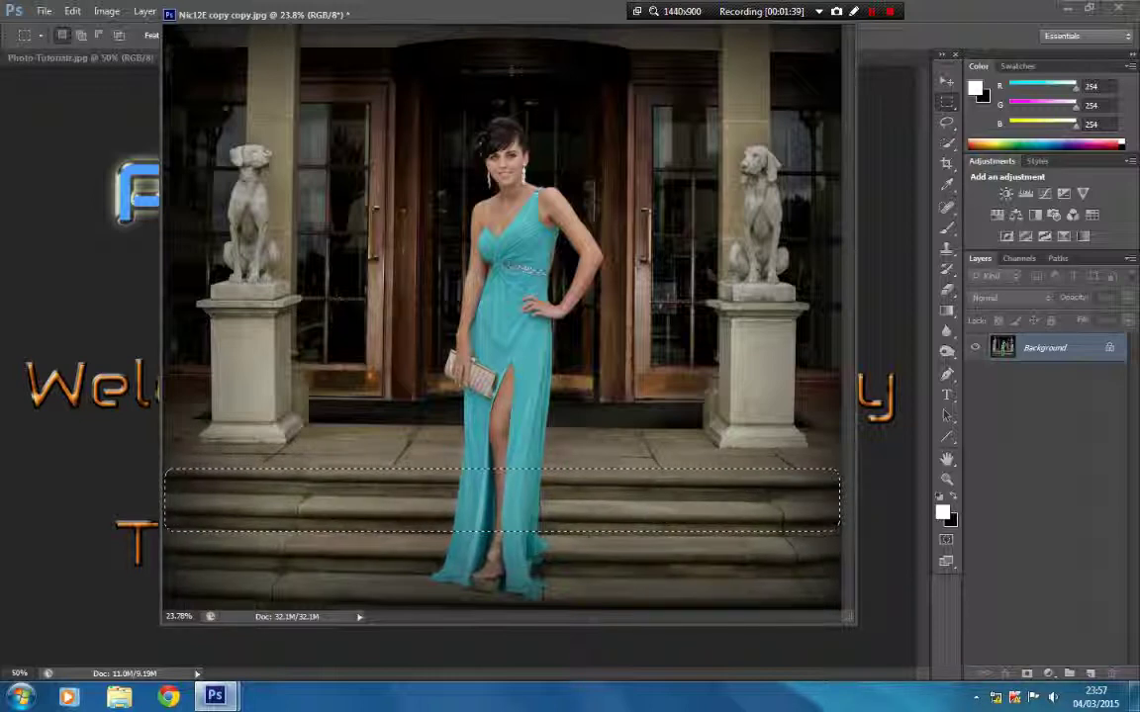
drag(311, 15, 382, 135)
click(253, 11)
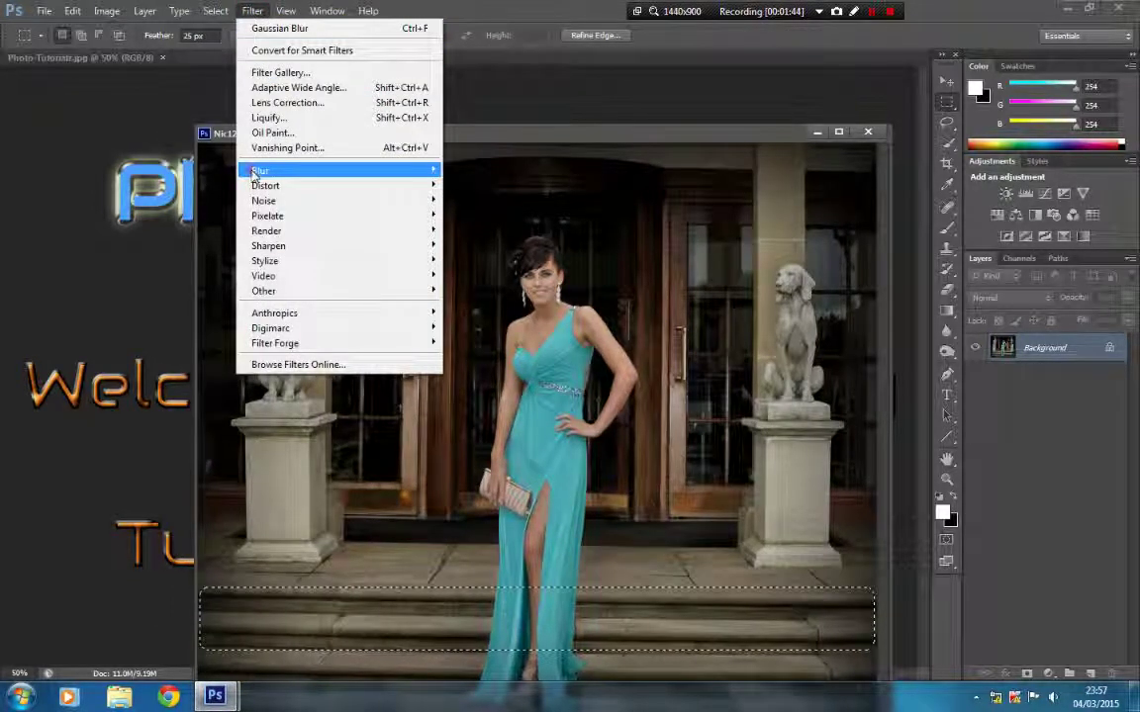
- Open the Gaussian Blur filter with its preview framed on the steps
mouse_move(256, 171)
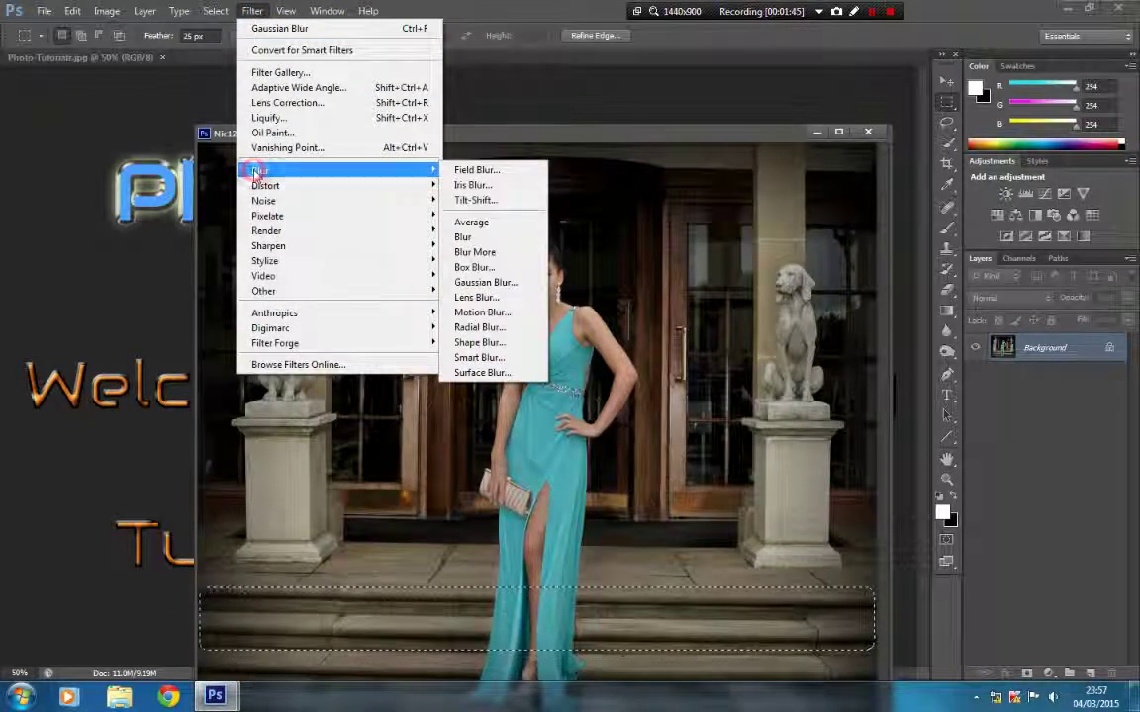
click(486, 284)
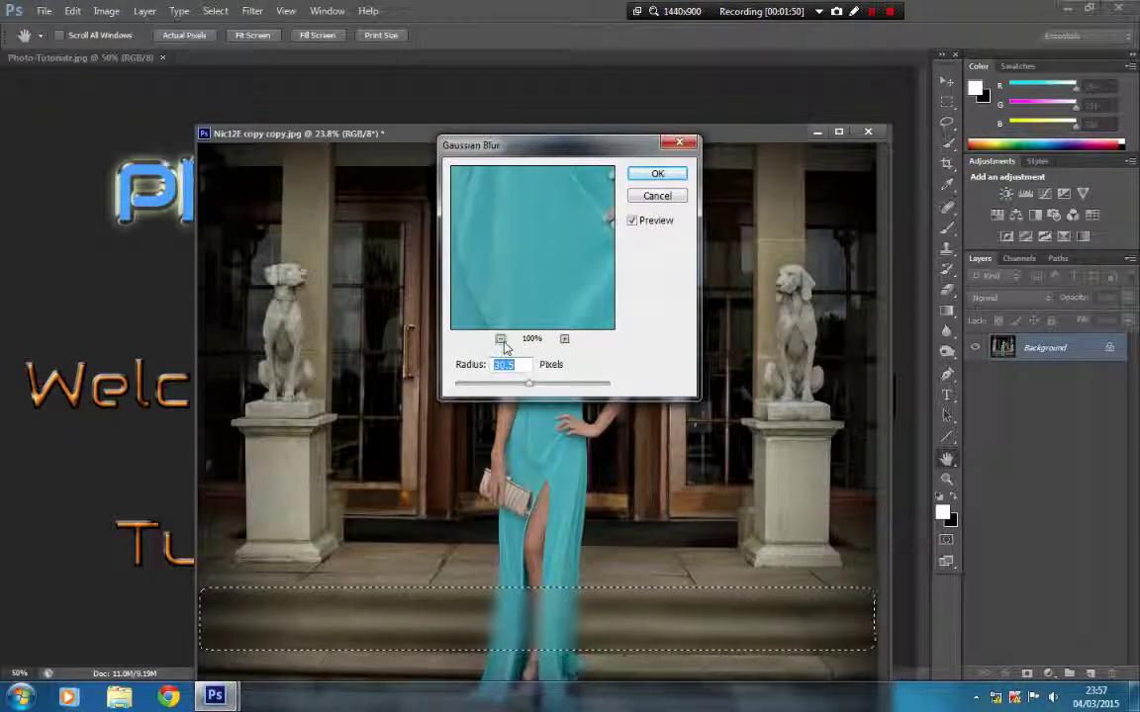
click(500, 340)
click(500, 339)
click(501, 339)
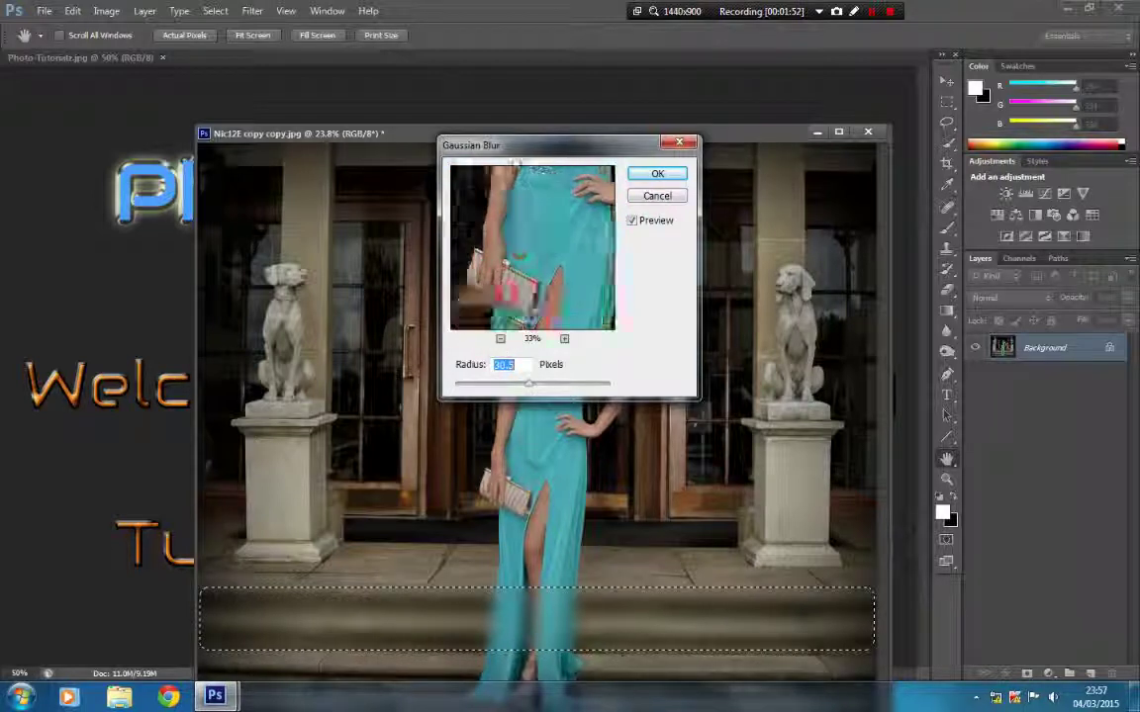
drag(514, 316, 510, 243)
drag(513, 318, 505, 247)
drag(517, 319, 498, 299)
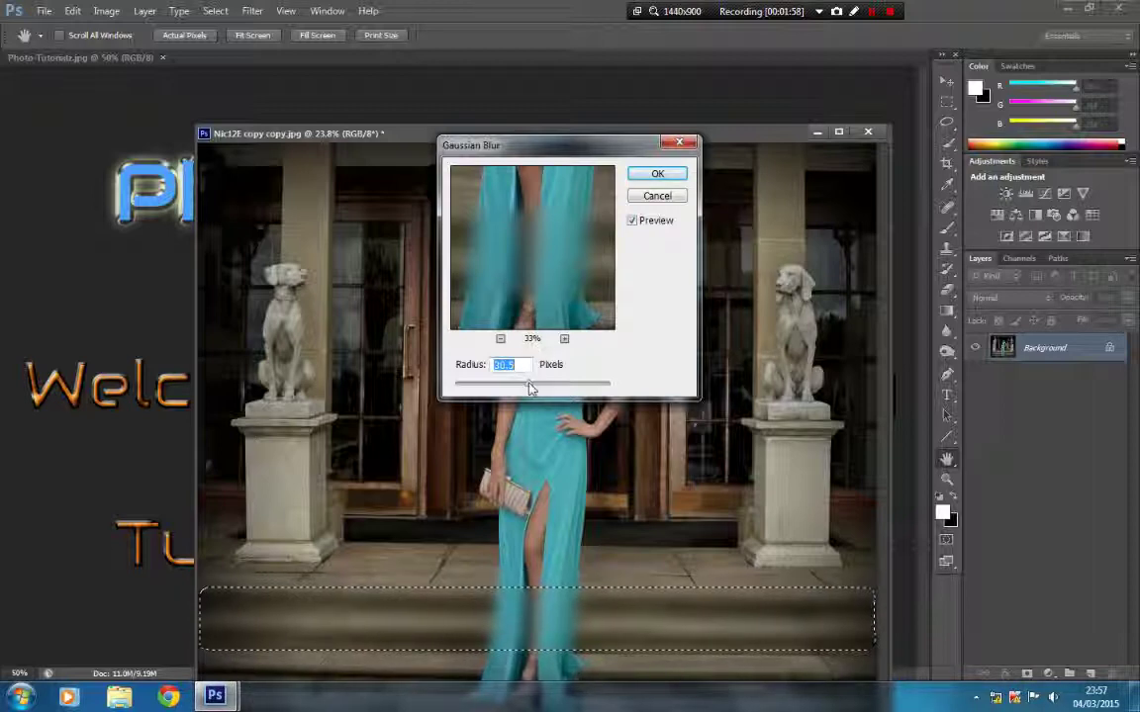
- Set the Gaussian Blur radius to about 25 pixels and apply it
drag(529, 389, 482, 394)
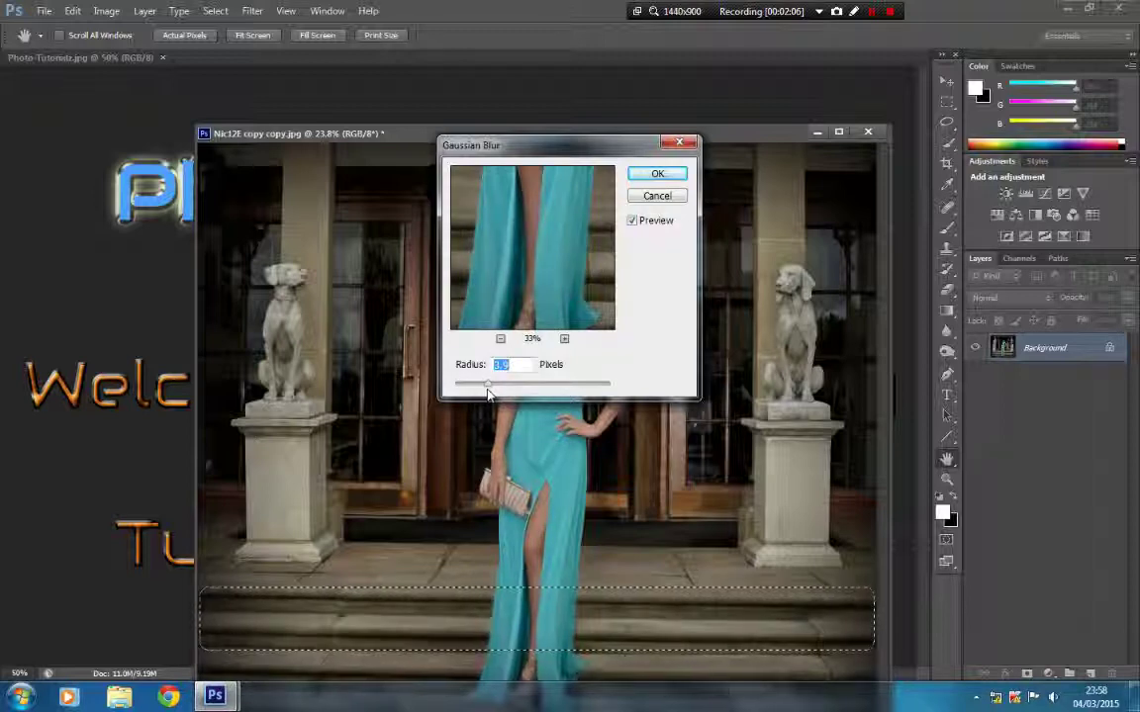
drag(487, 392, 525, 392)
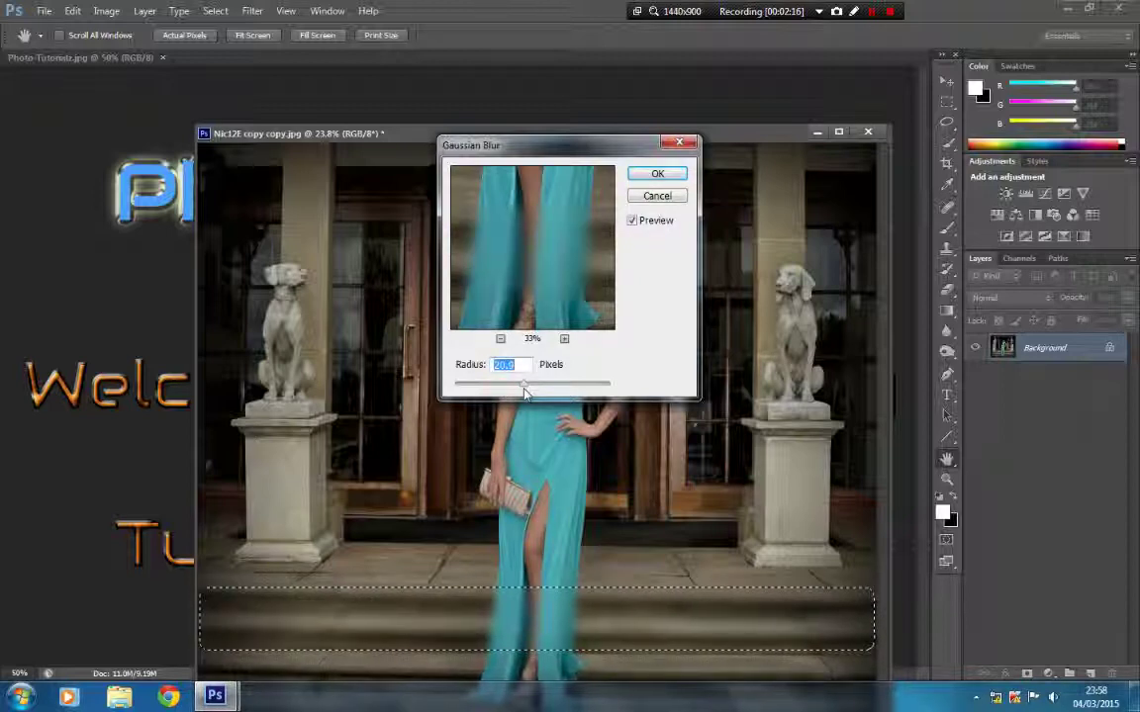
mouse_move(525, 393)
mouse_down()
mouse_move(522, 384)
mouse_move(525, 393)
mouse_up()
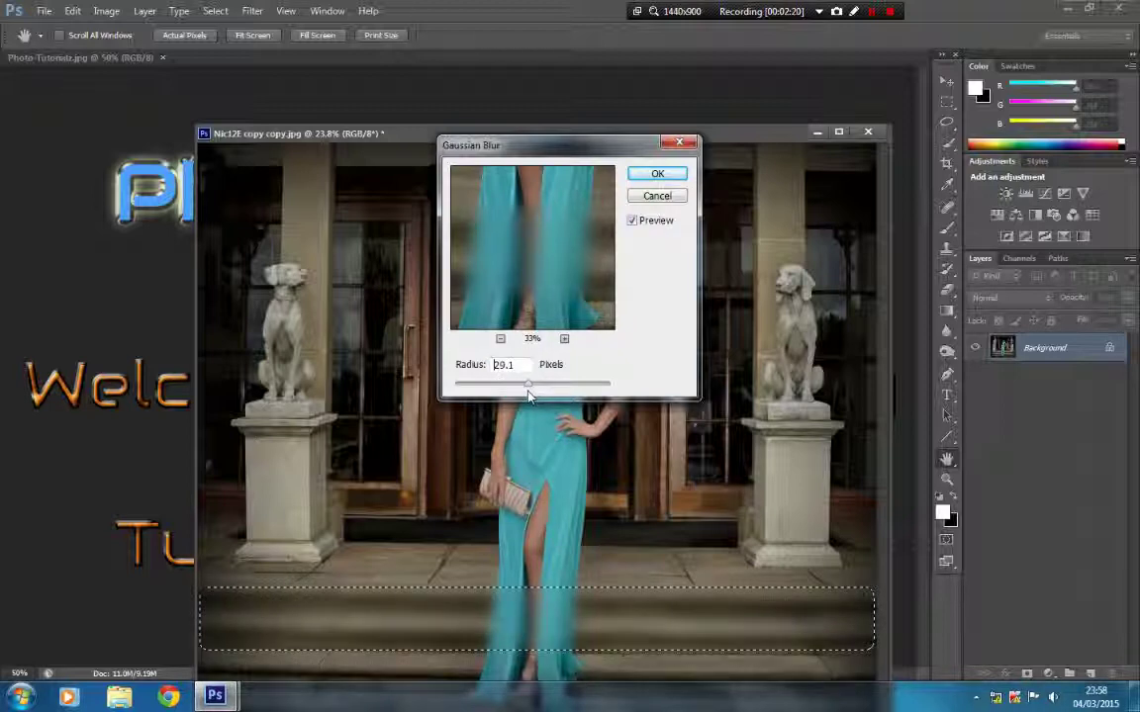
drag(528, 395, 526, 388)
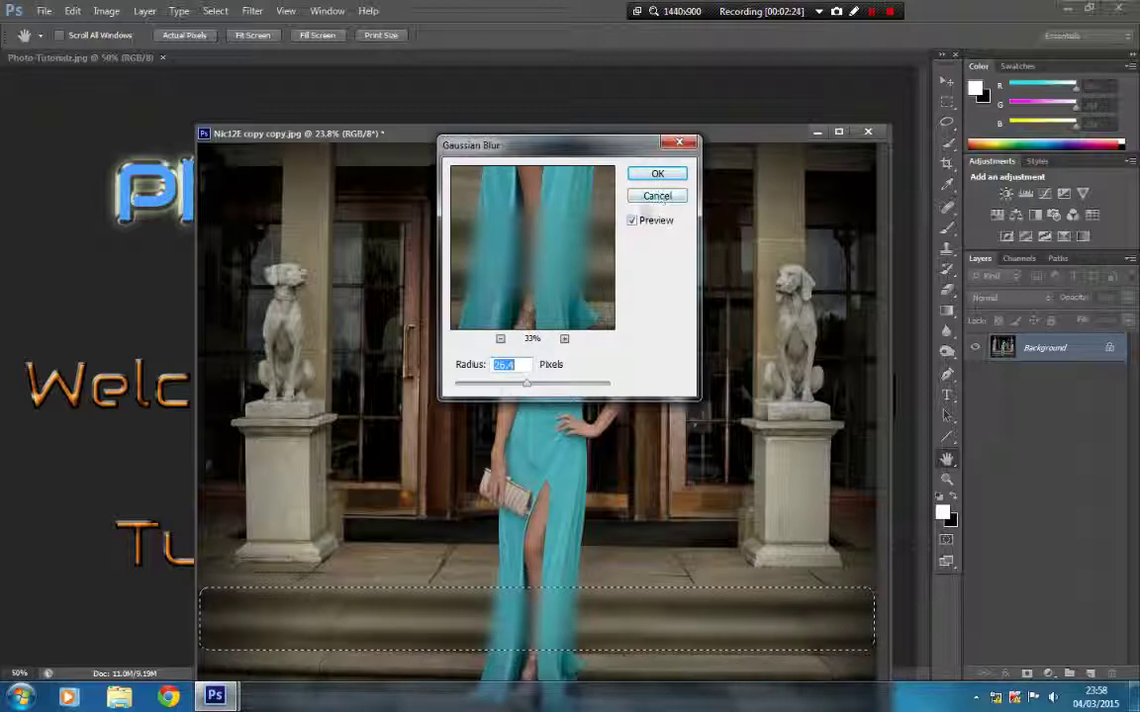
drag(526, 385, 525, 388)
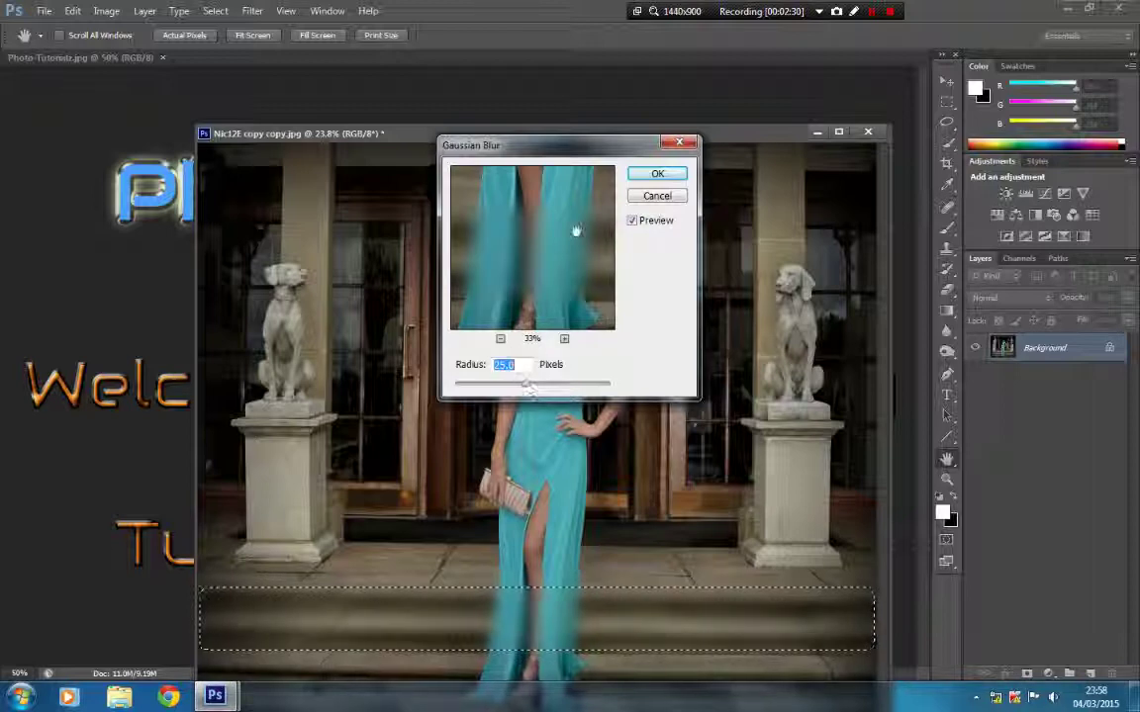
click(656, 175)
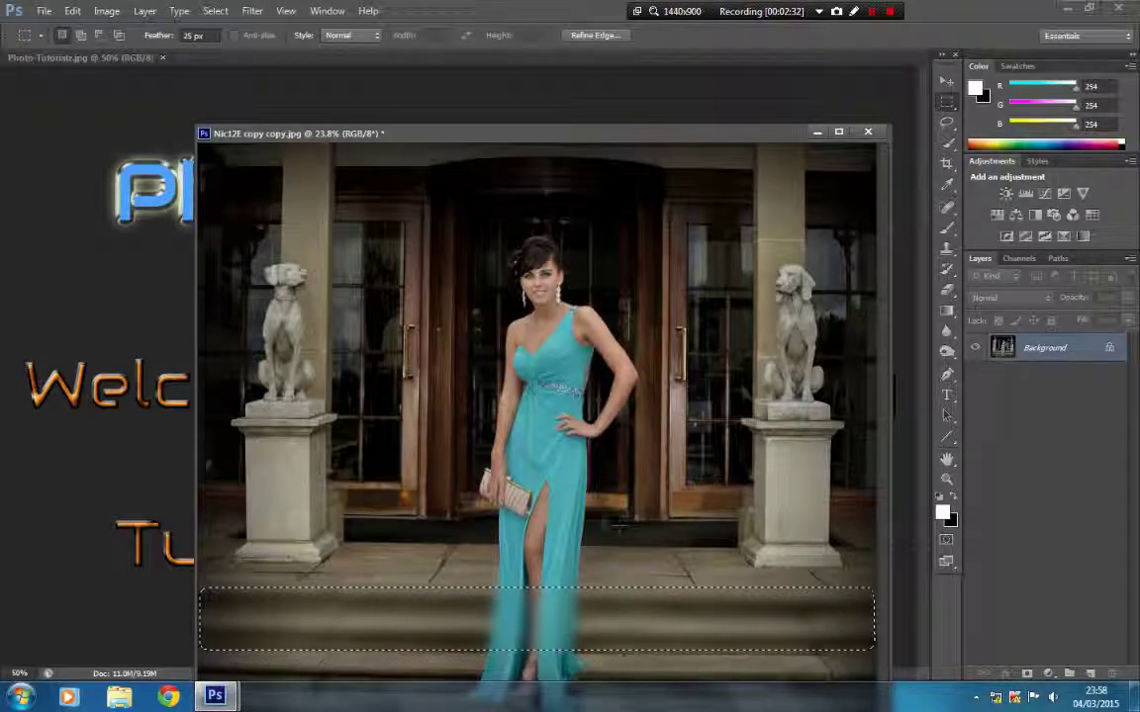
- Deselect the blurred steps and switch to the Horizontal Type tool
right_click(592, 620)
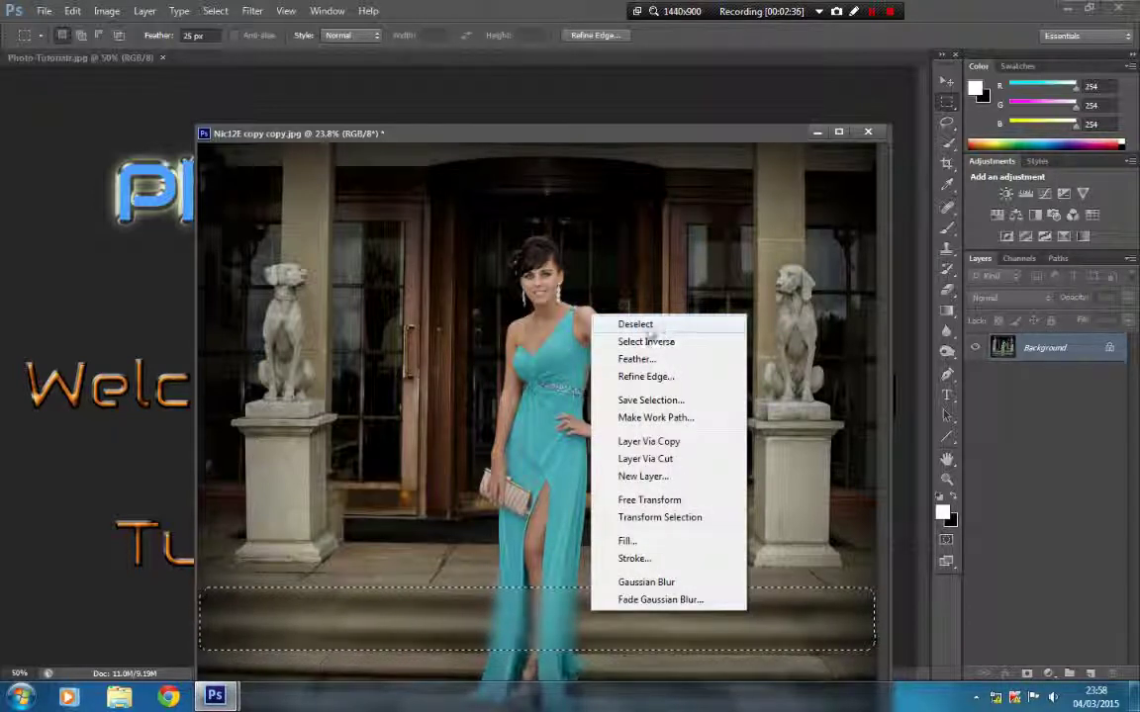
click(648, 325)
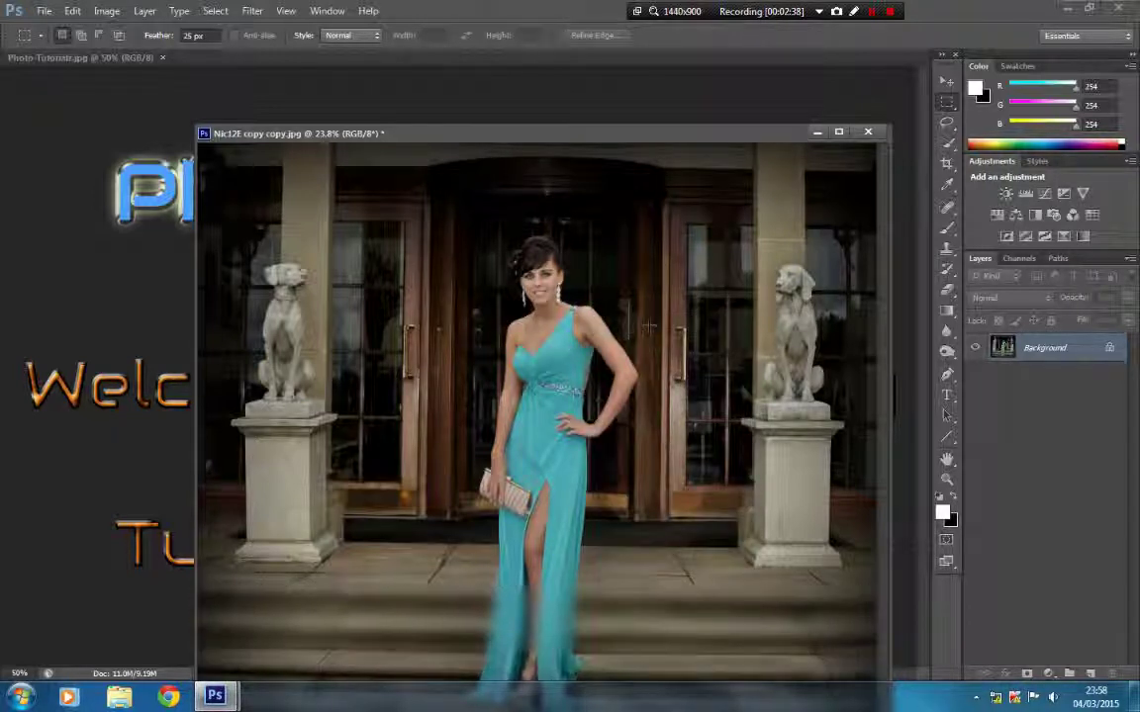
drag(500, 125, 513, 14)
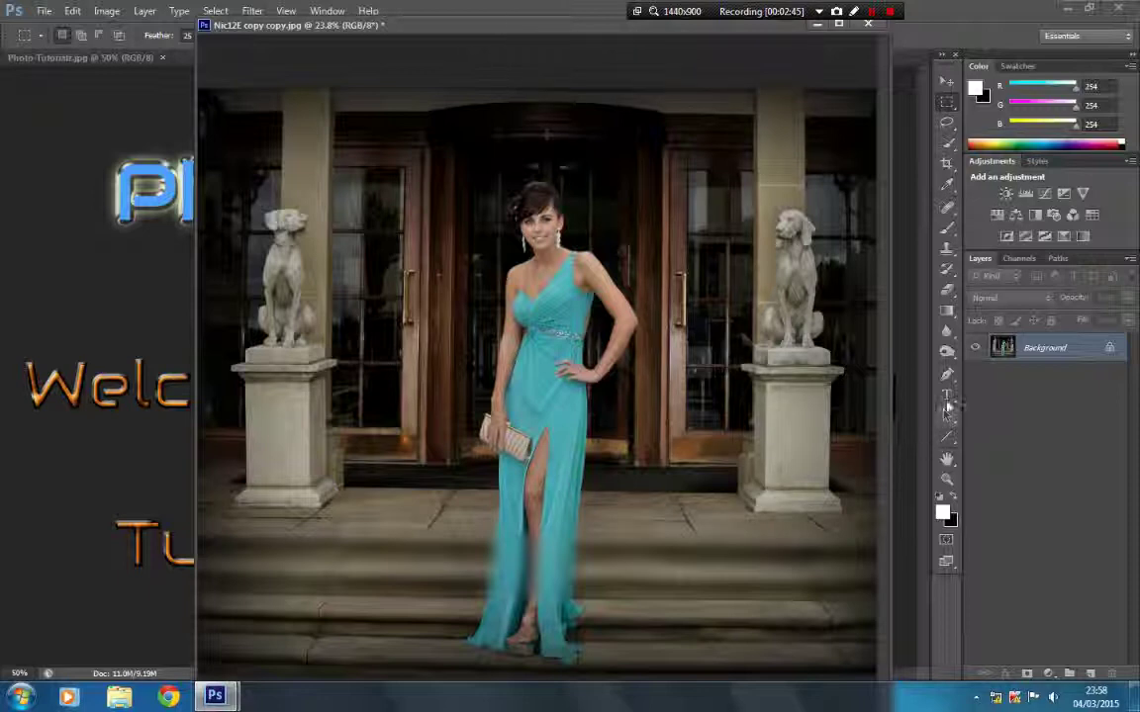
click(947, 398)
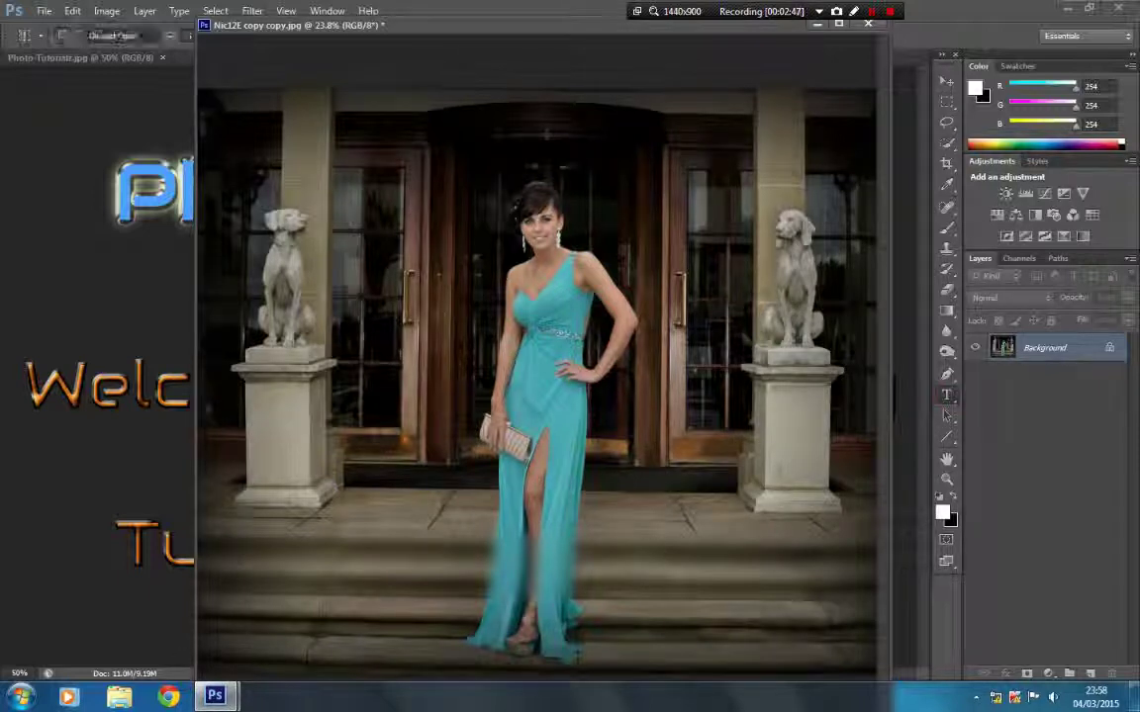
- Draw a text box across the steps, type 'Clear Amage Photography', then clear it
drag(205, 537, 875, 603)
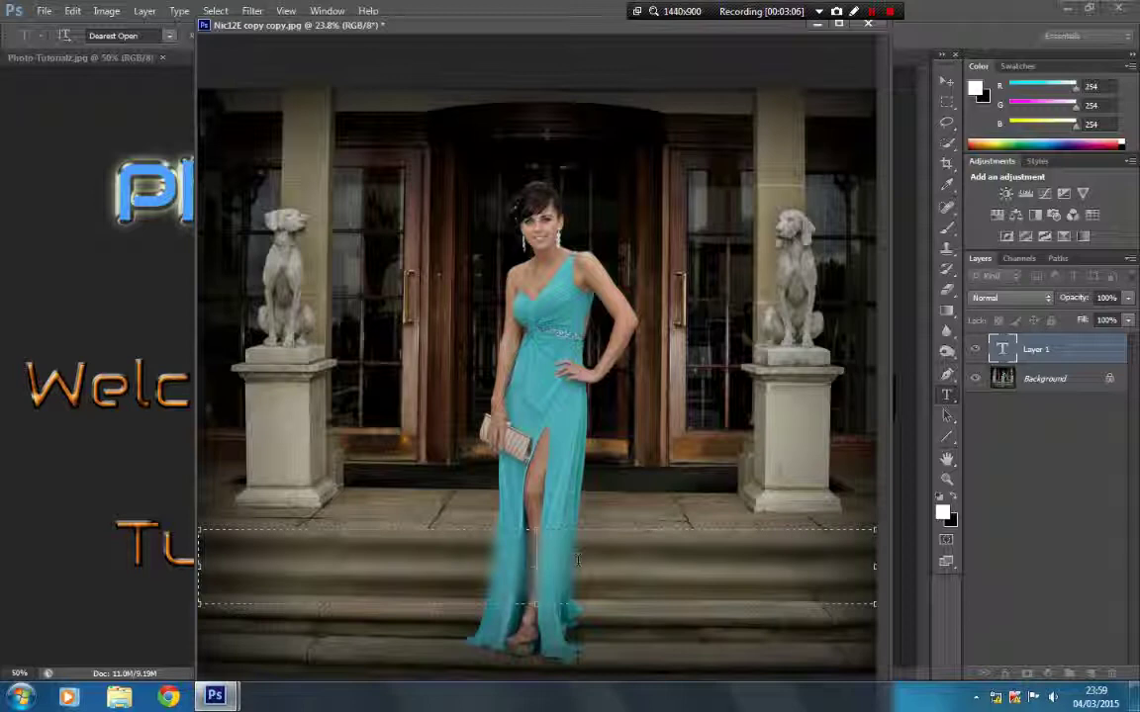
text(Clear Am)
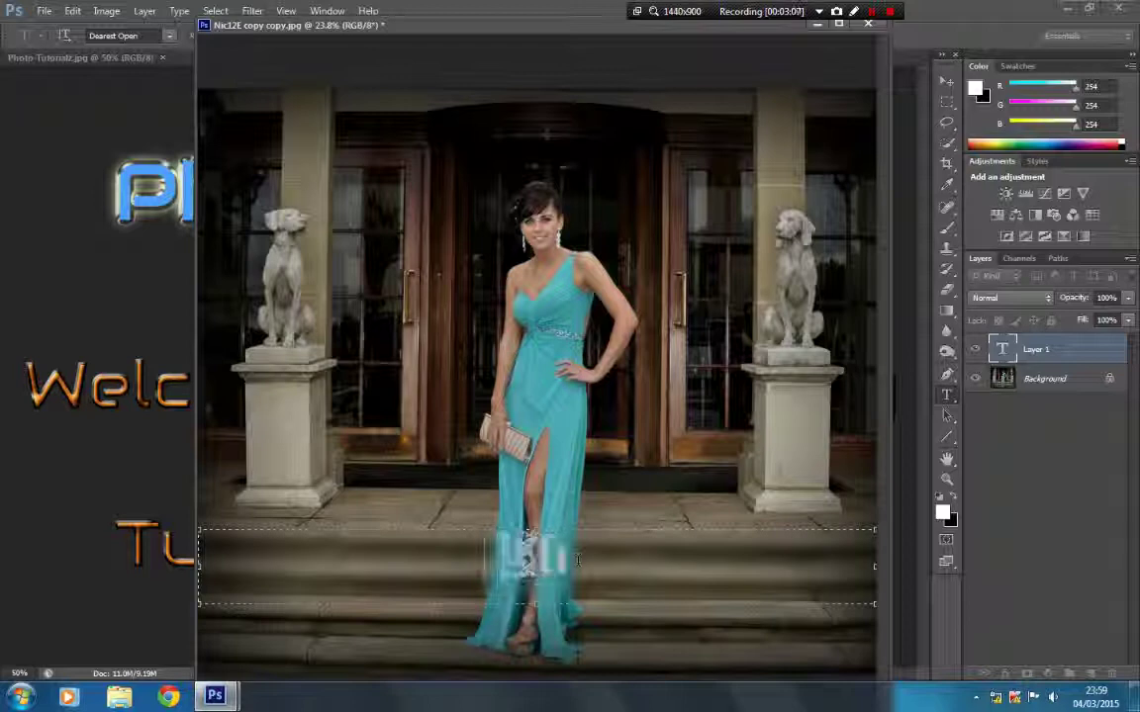
text(age)
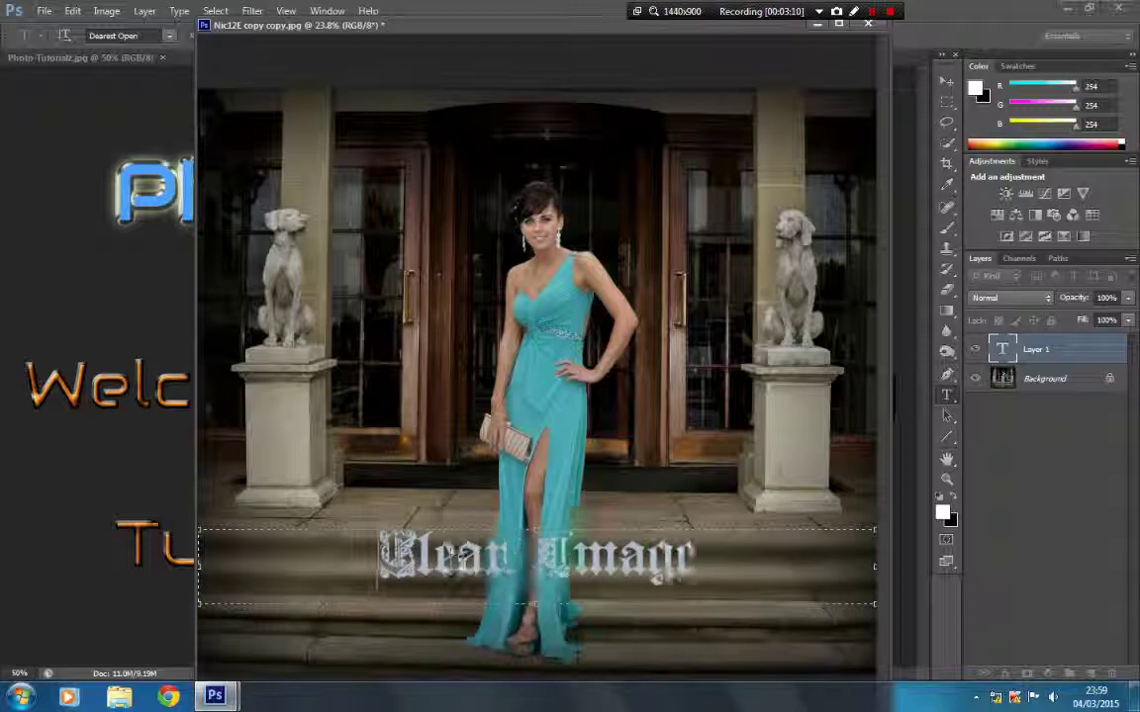
text( Photog)
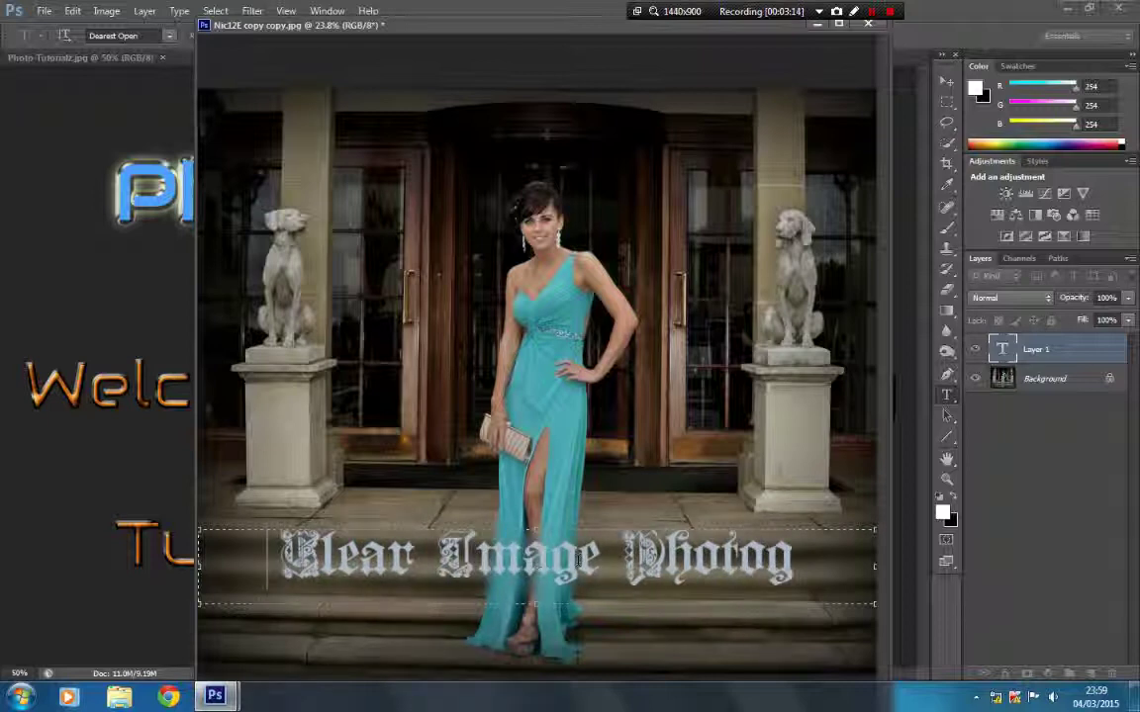
text(raphy)
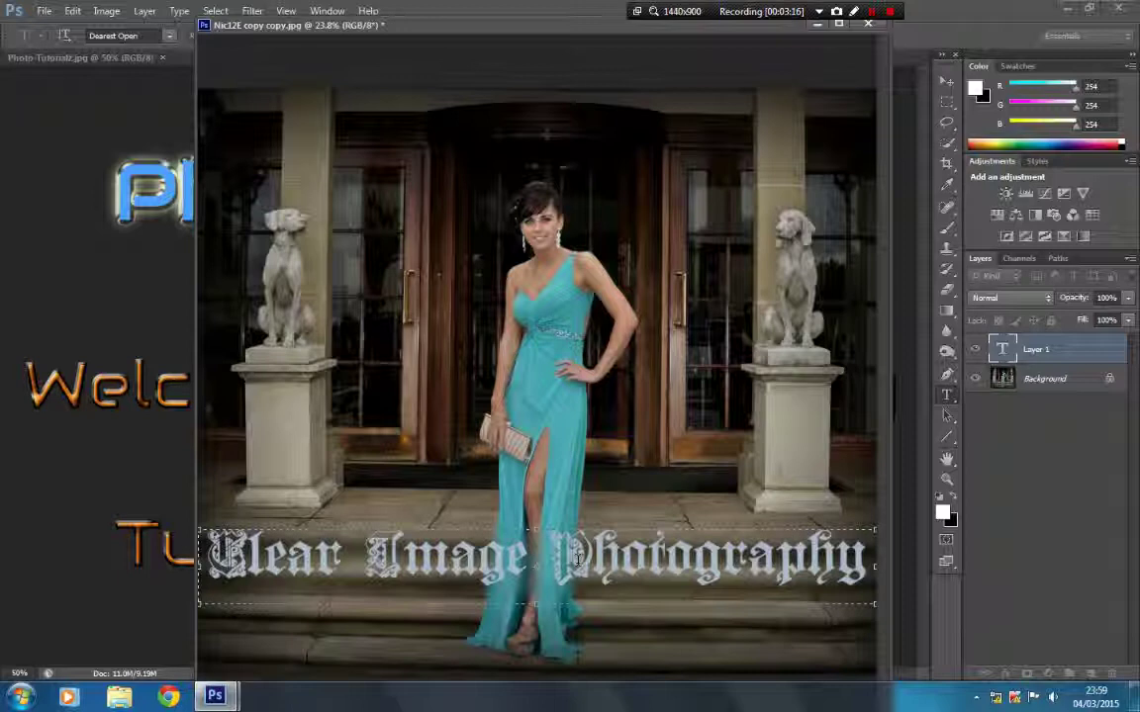
key(BackSpace)
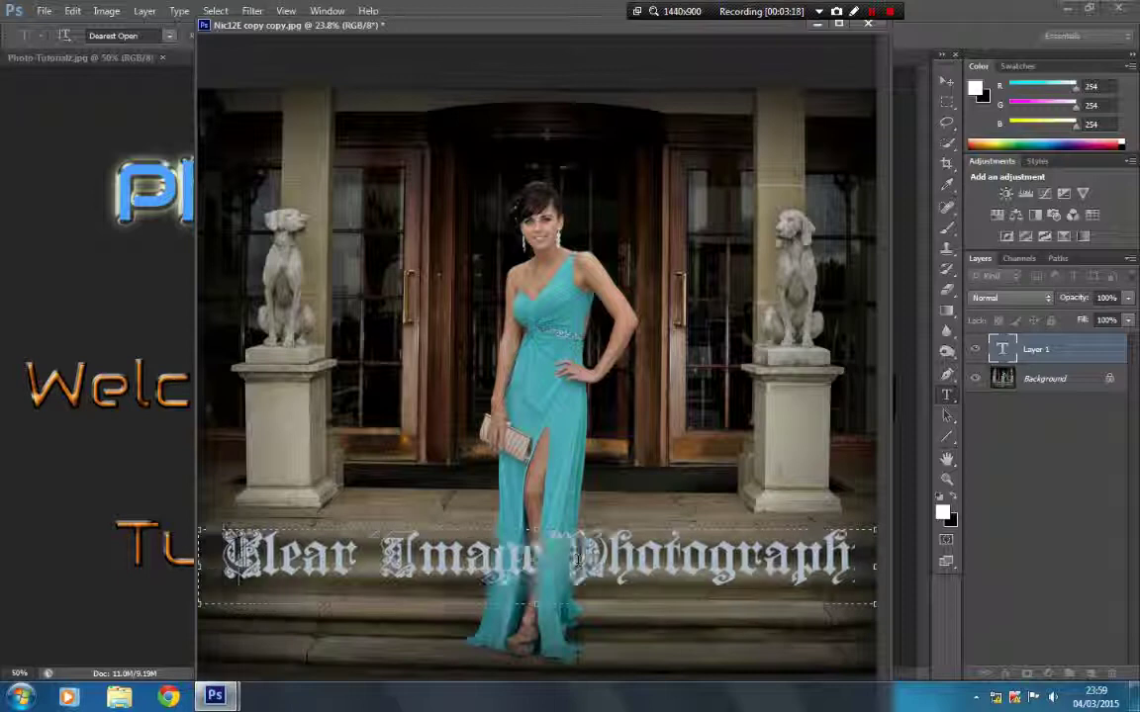
key(Right)
key(Right)
key(Right)
key(Right)
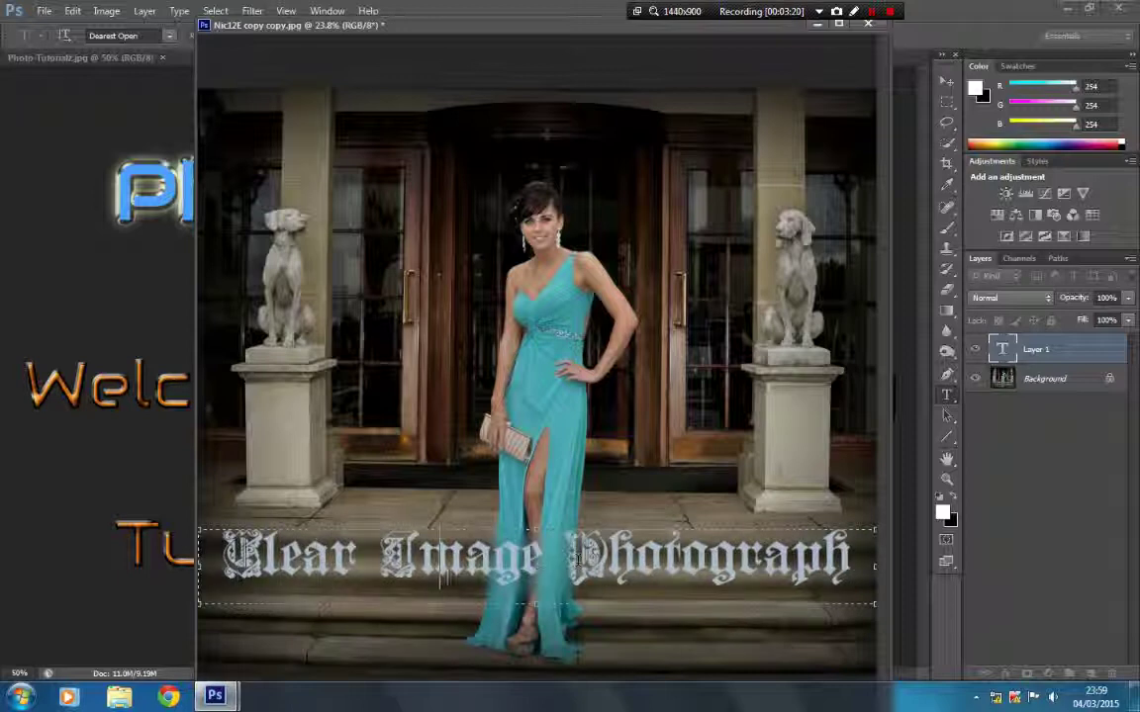
key(ctrl+a)
key(BackSpace)
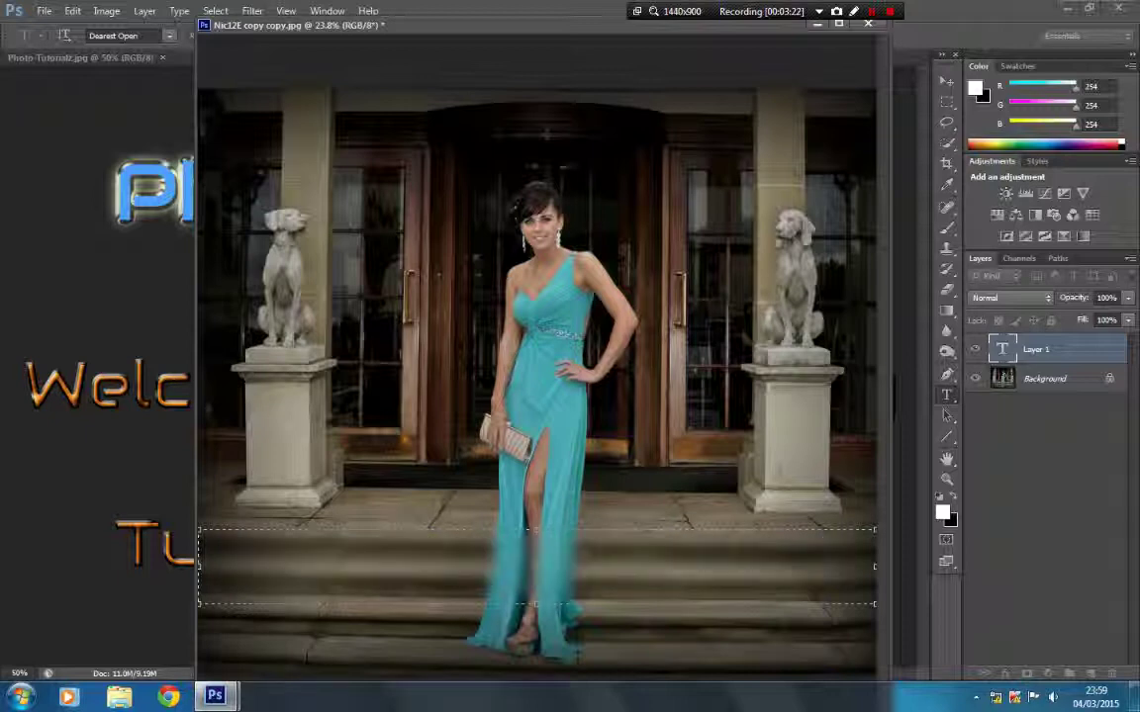
- Change the font family to Galeria Coruña from the options bar font list
click(168, 36)
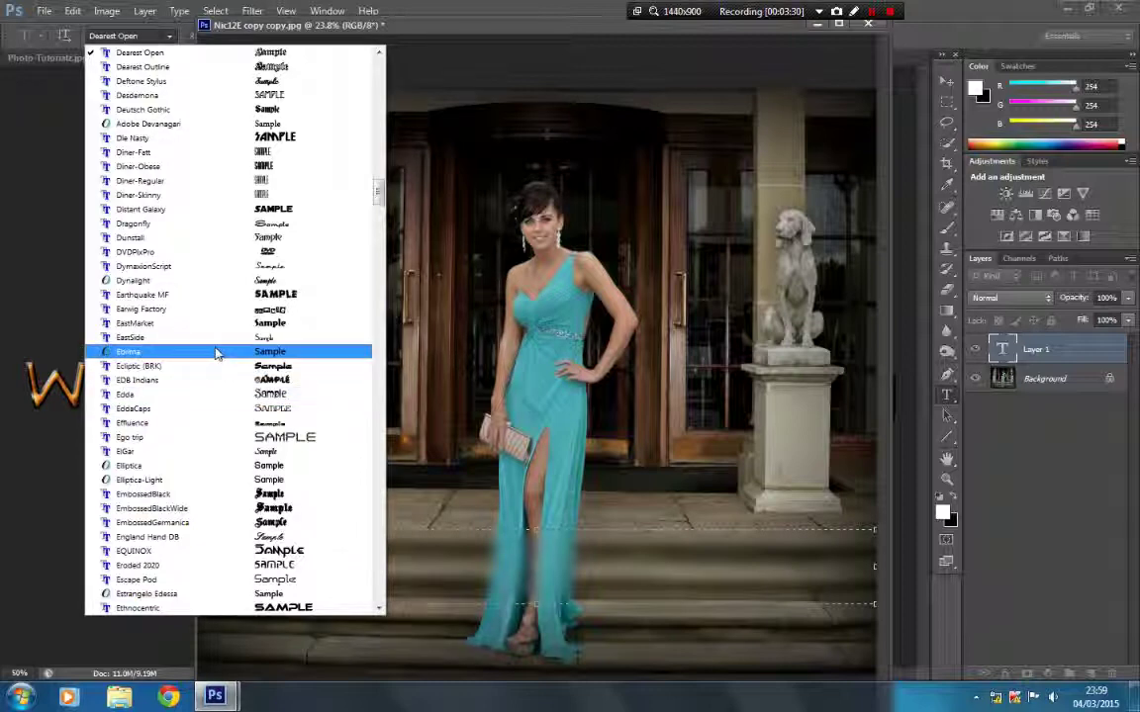
scroll(201, 215, up, 1)
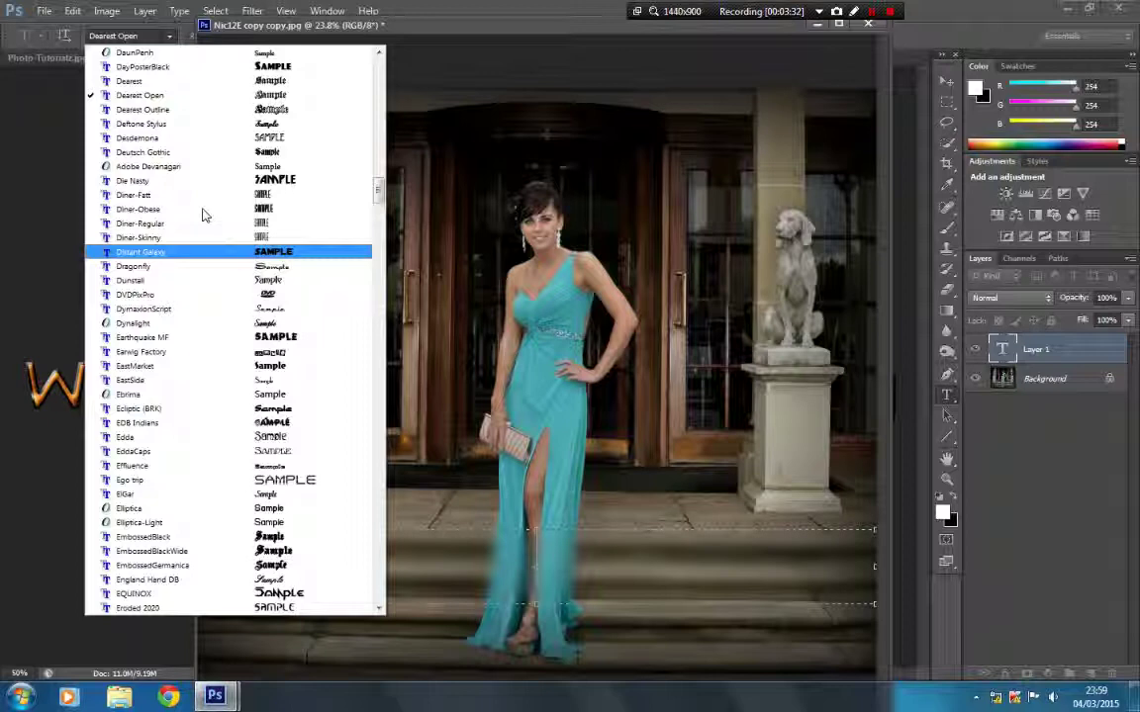
scroll(202, 215, up, 3)
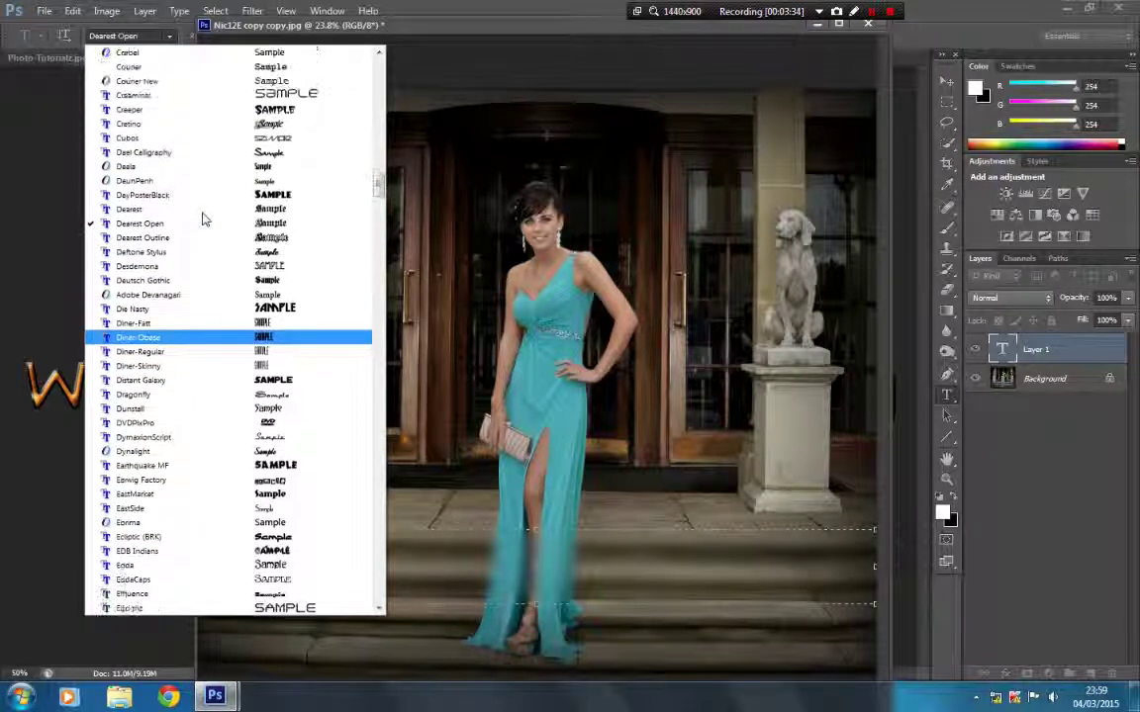
scroll(202, 220, down, 4)
scroll(202, 222, down, 5)
scroll(202, 222, down, 7)
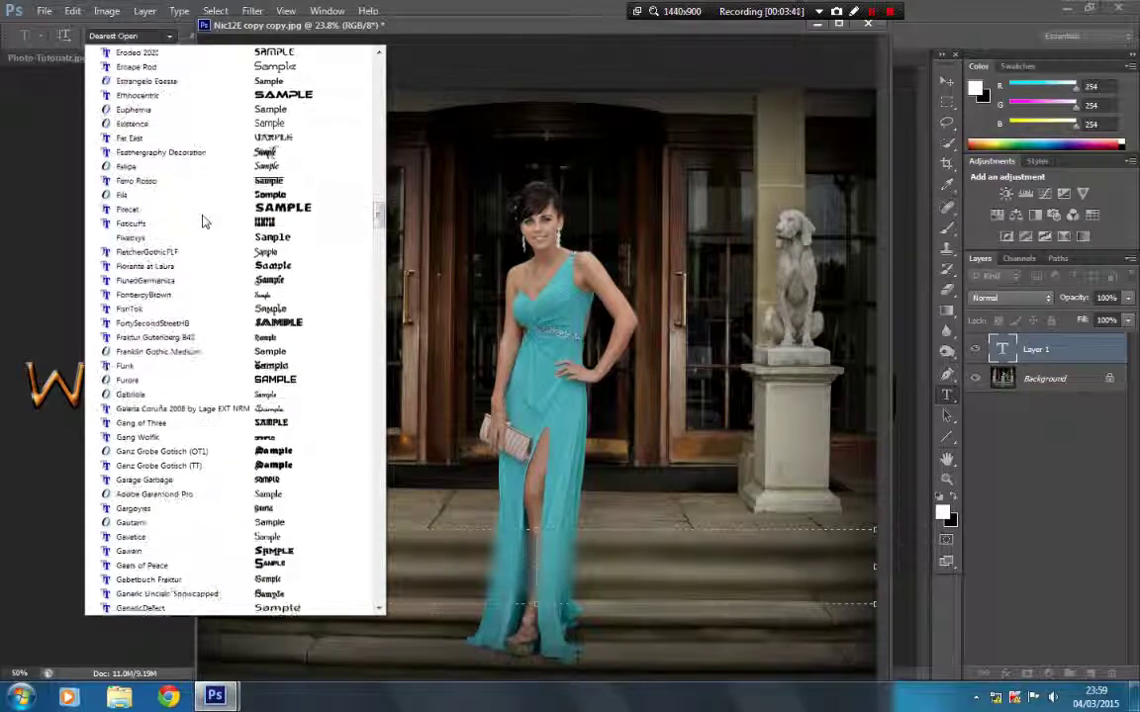
click(178, 409)
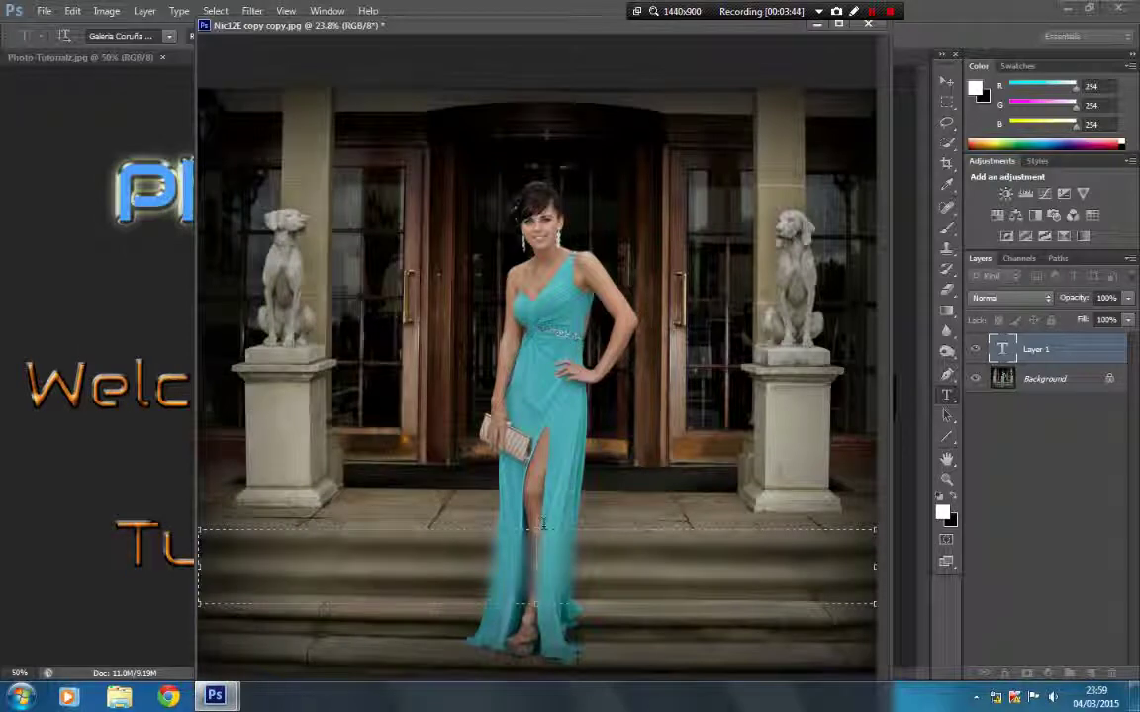
- Type 'Clear Image Phototgraphy' into the text box over the steps
click(543, 527)
text(Cle)
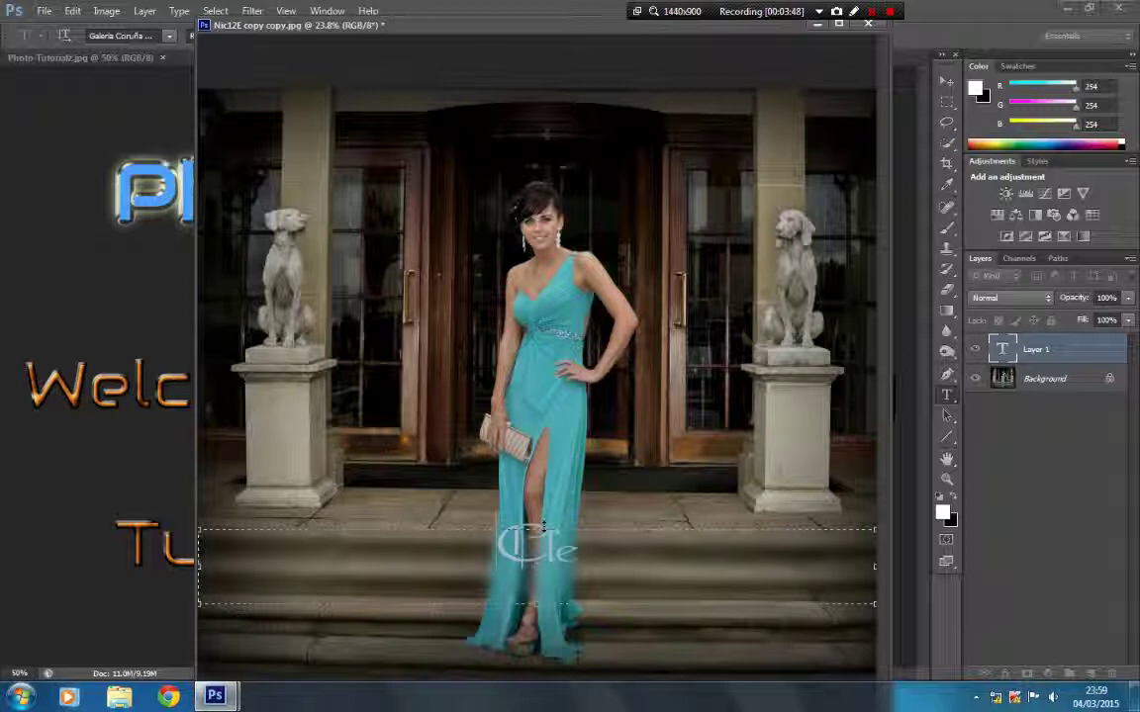
text(ar Image Photot)
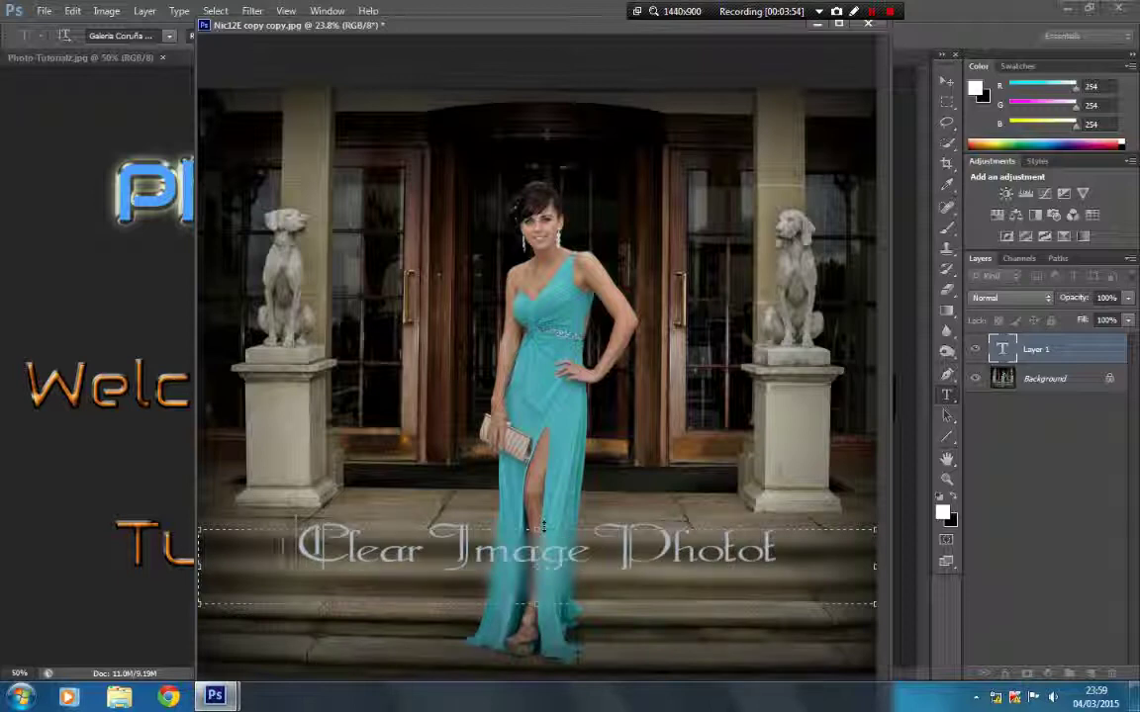
text(graphy)
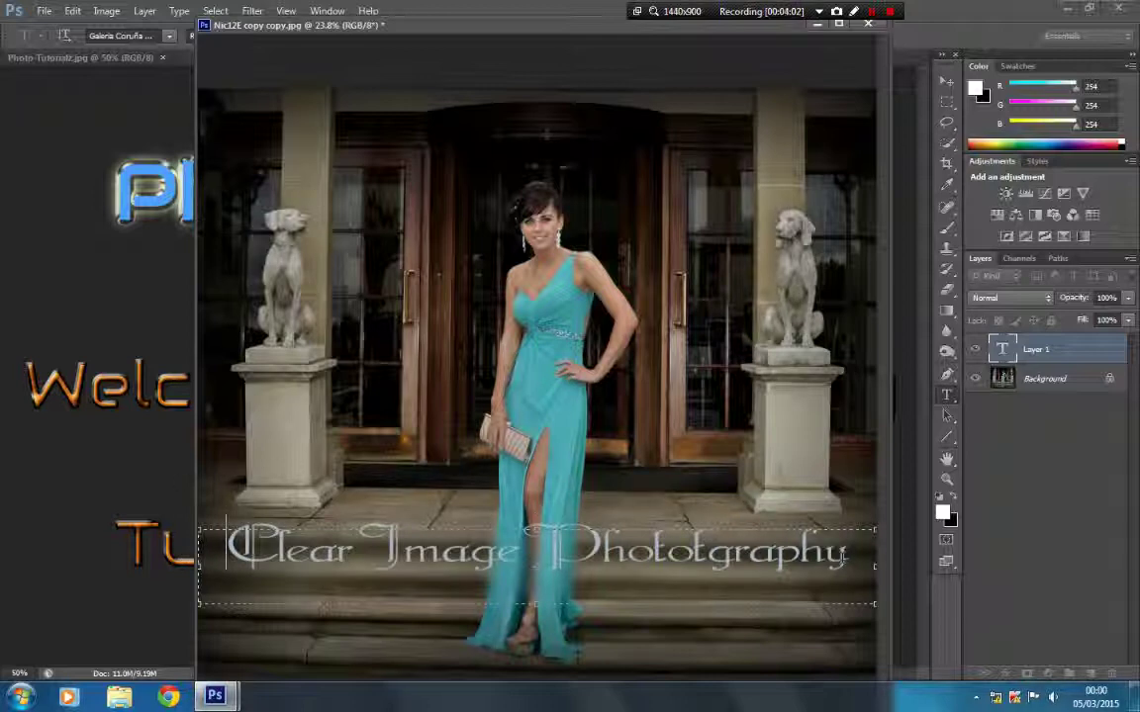
- Select the whole title, set it to 60 pt, and commit the text
drag(468, 32, 601, 85)
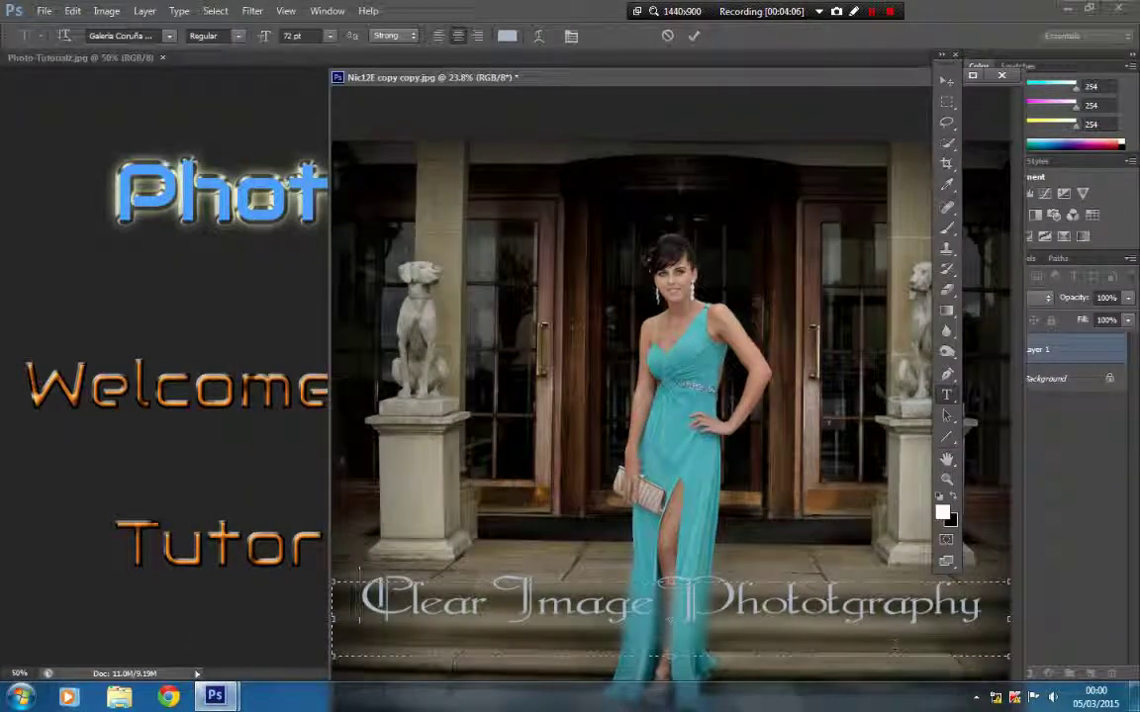
drag(982, 599, 364, 616)
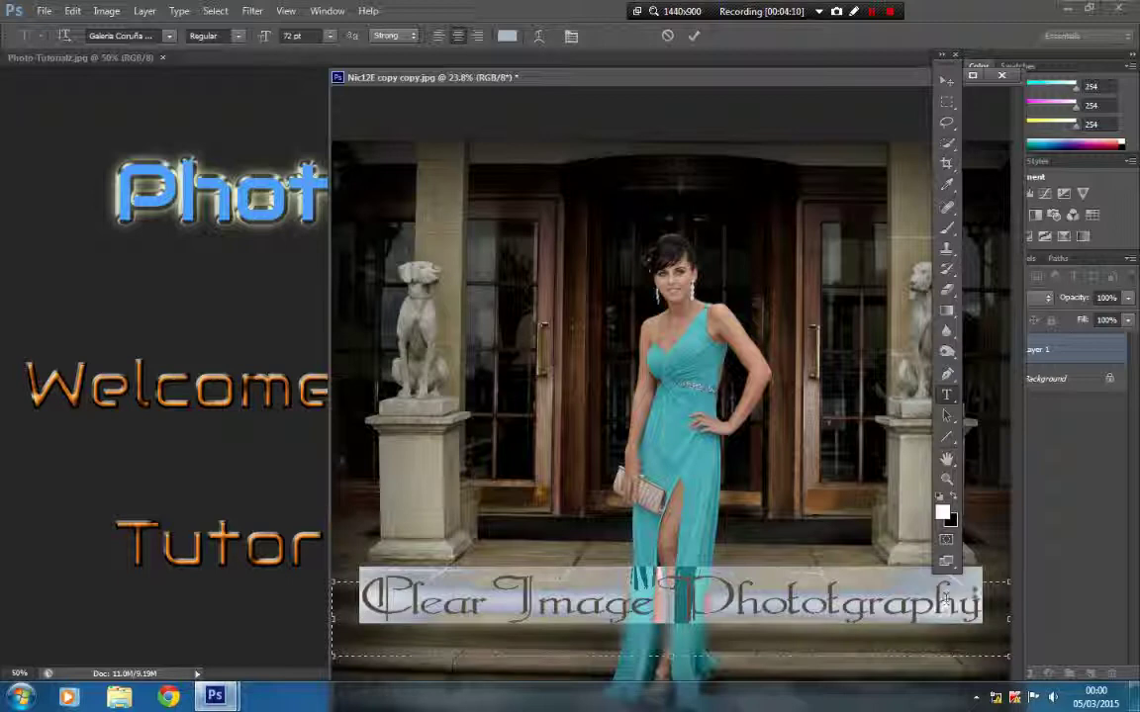
key(ctrl+h)
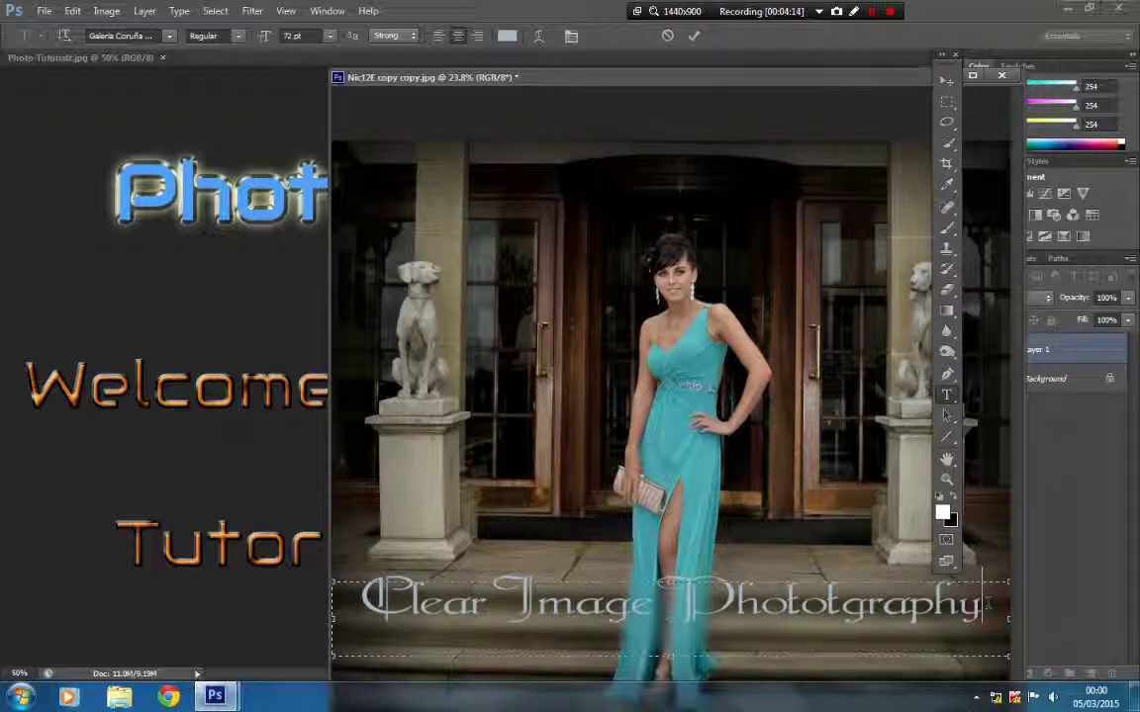
drag(986, 601, 360, 601)
key(ctrl+h)
key(ctrl+h)
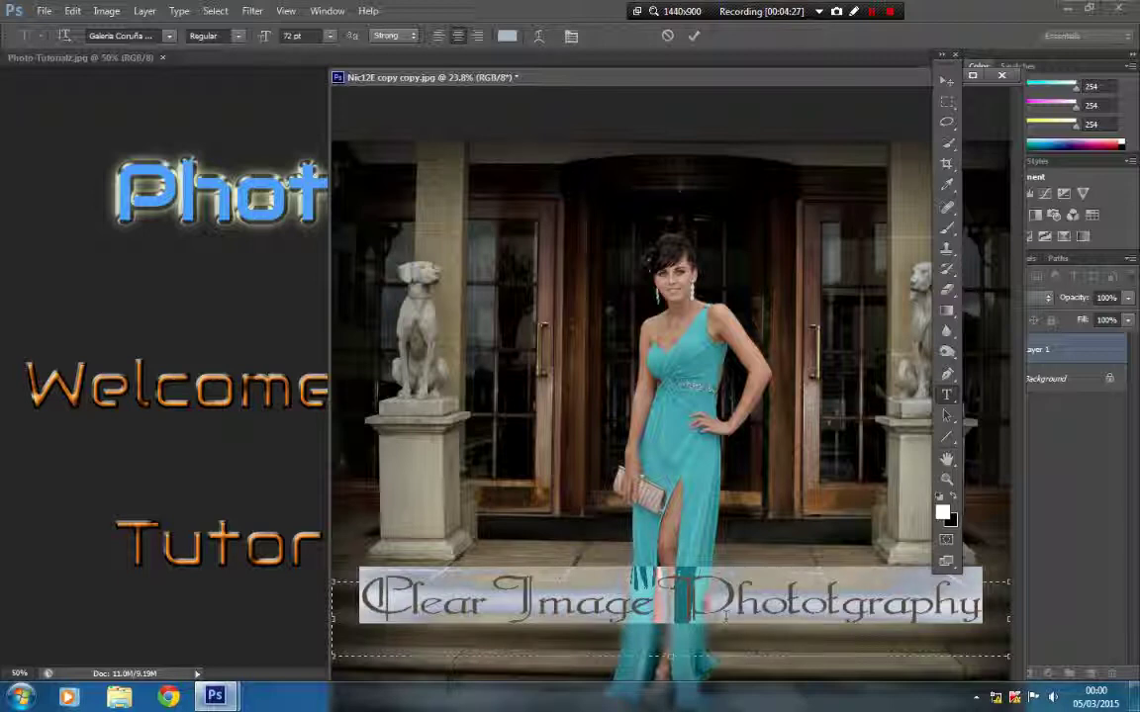
click(328, 38)
click(293, 262)
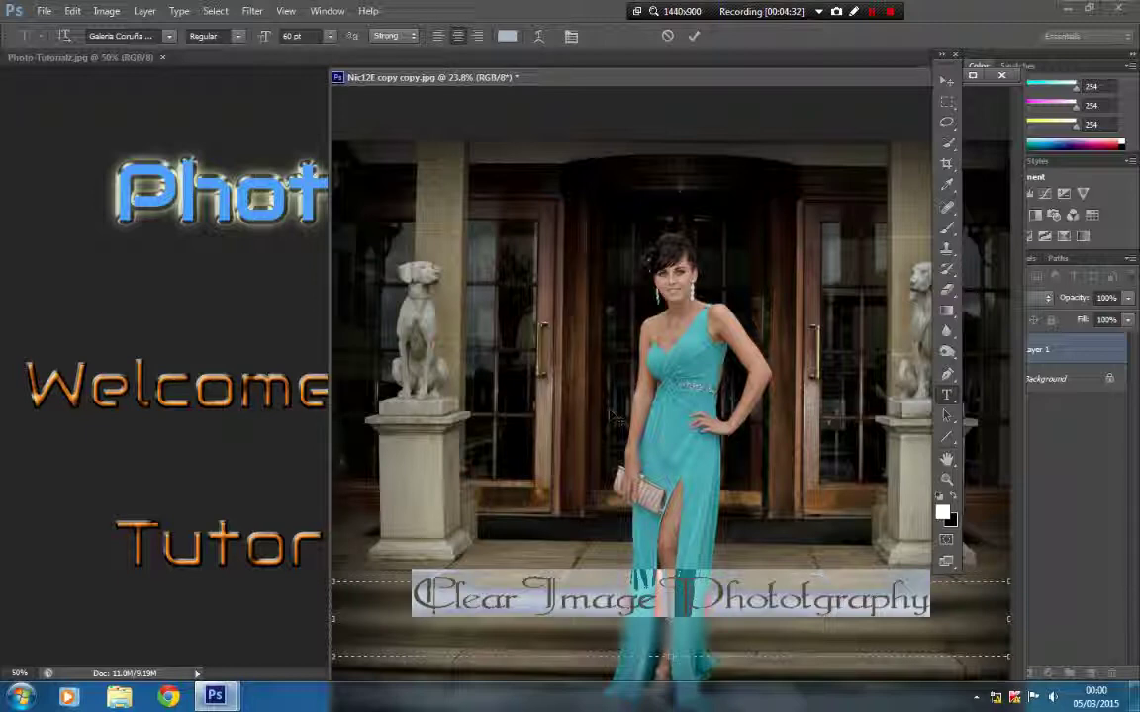
click(694, 36)
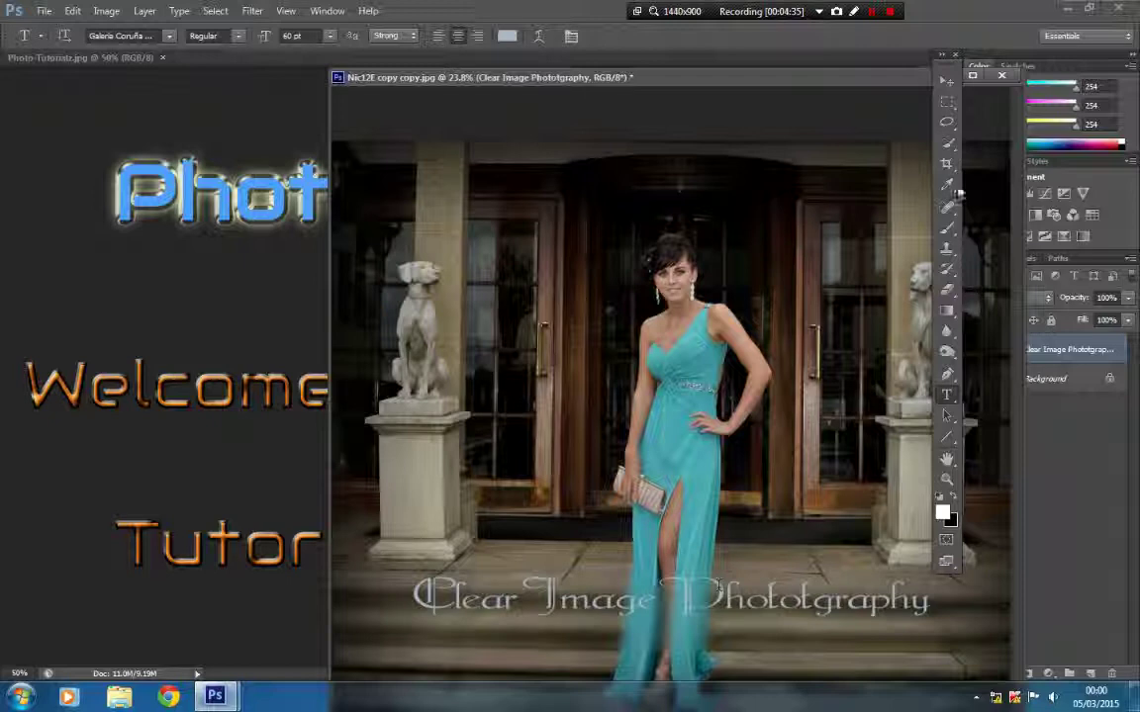
- Shift the white script title slightly lower across the steps and maximize the document window
key(v)
drag(734, 624, 732, 631)
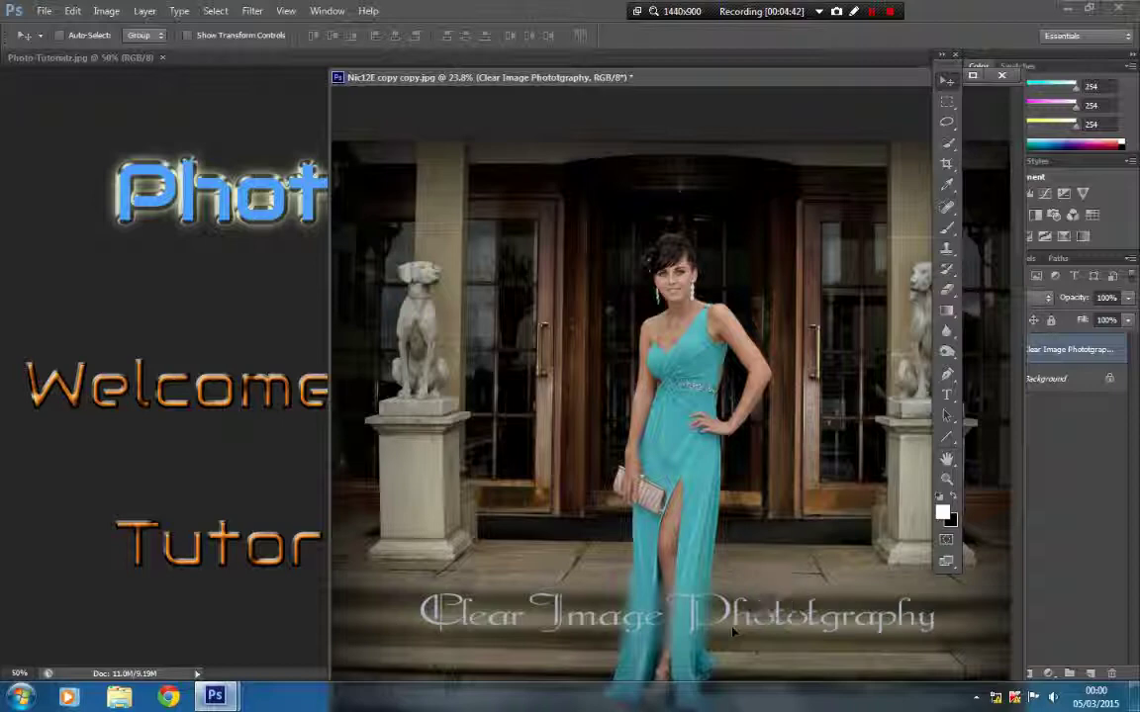
drag(790, 85, 589, 55)
click(804, 45)
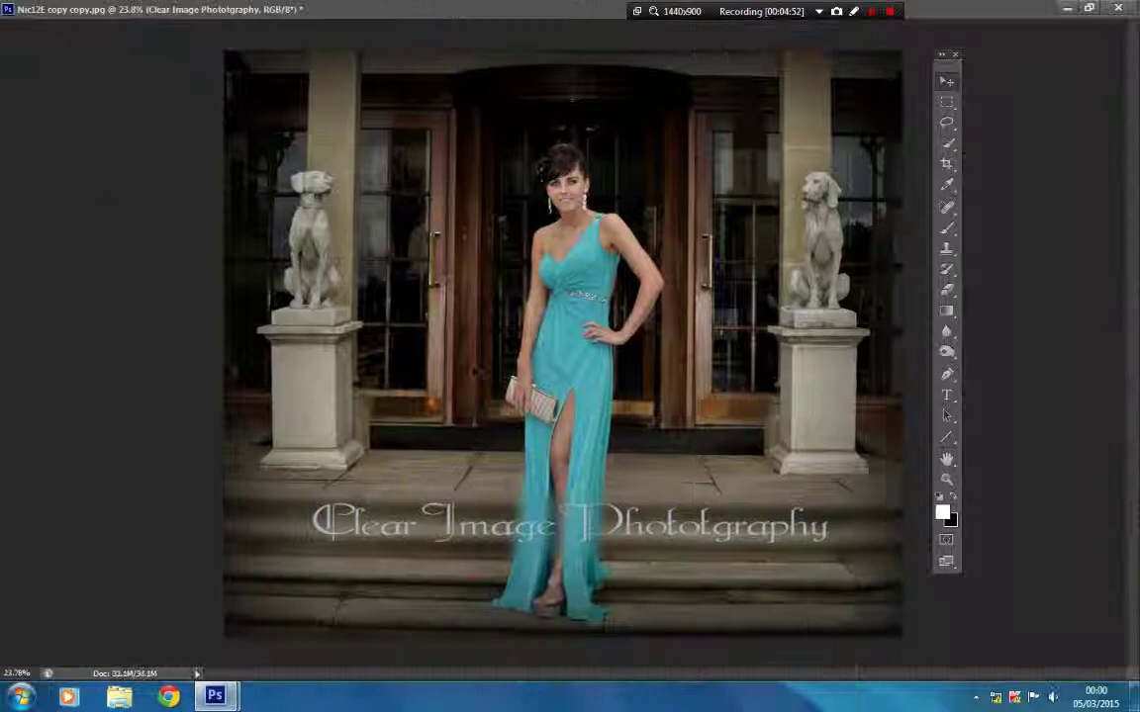